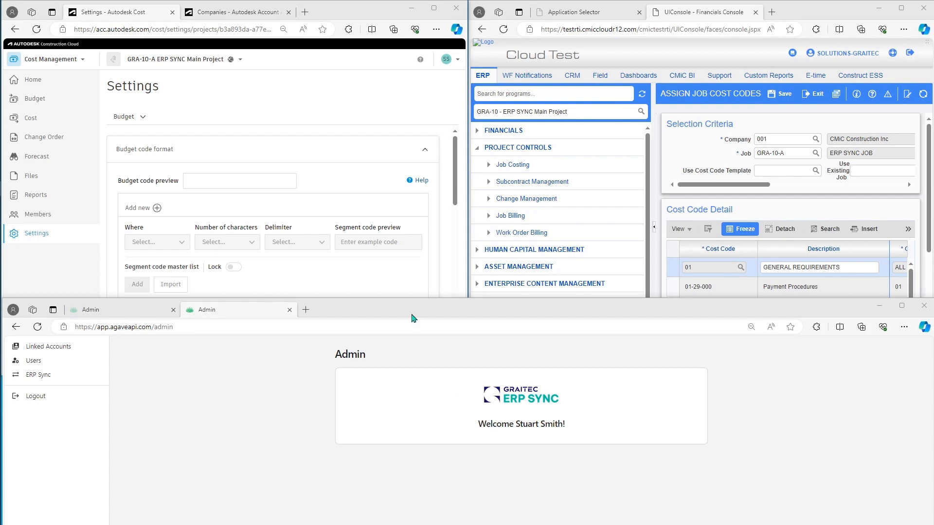
Step: Bring the Autodesk Cost Management, CMiC console and ERP Sync admin windows forward in turn
{"action": "left_click", "coordinate": [283, 94]}
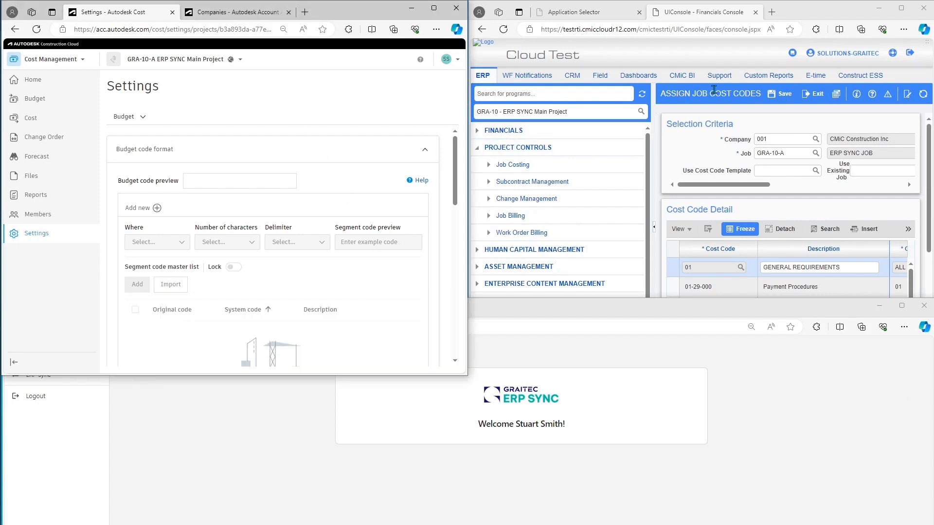
{"action": "left_click", "coordinate": [723, 59]}
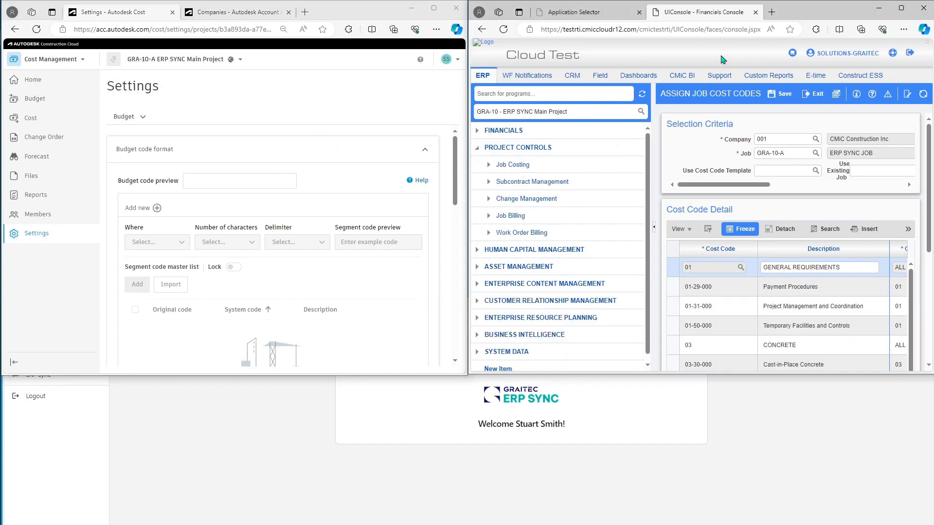
{"action": "left_click", "coordinate": [740, 404]}
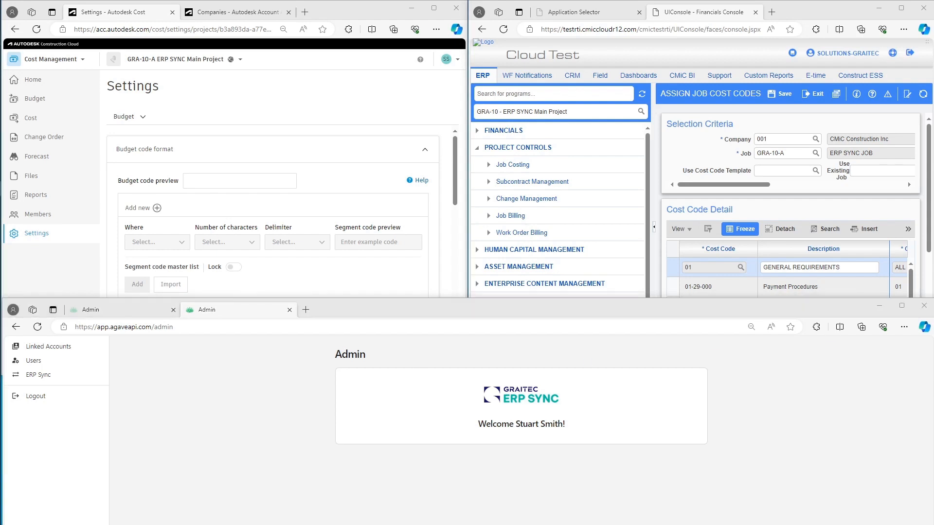
Step: Open the ERP Sync settings and start adding an ERP/accounting account with CMiC as the source system
{"action": "left_click", "coordinate": [29, 378]}
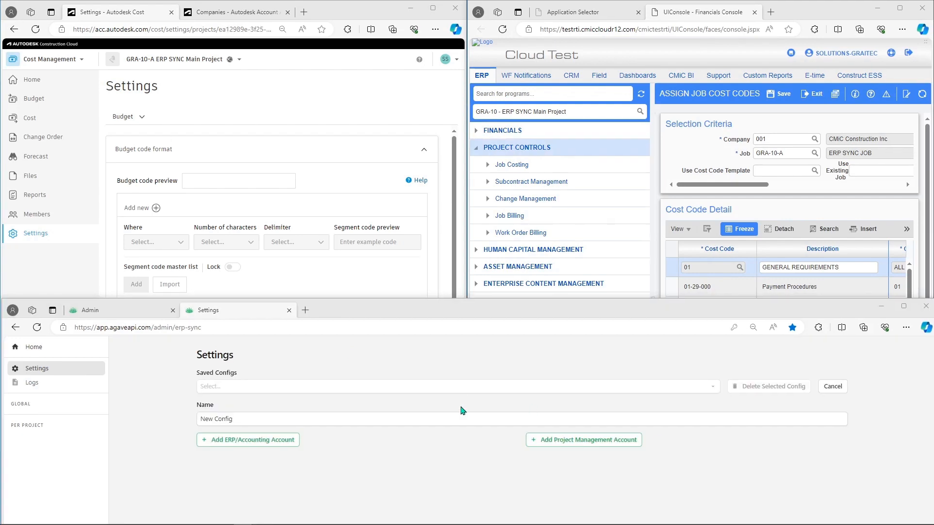
{"action": "left_click_drag", "start_coordinate": [490, 299], "coordinate": [489, 159]}
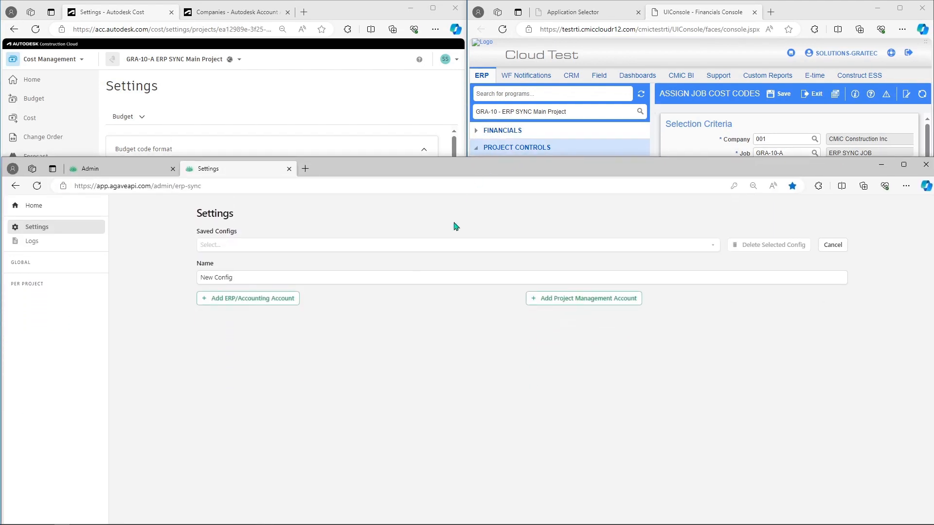
{"action": "left_click", "coordinate": [238, 301]}
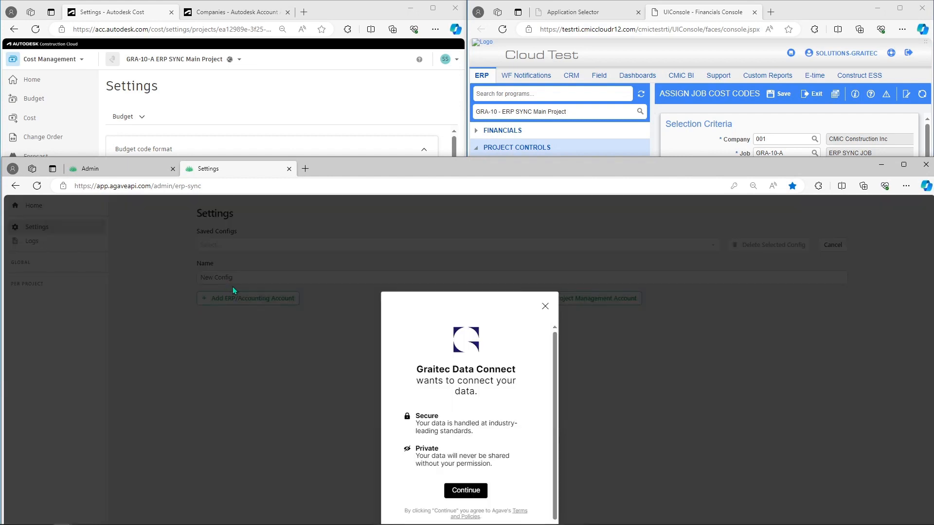
{"action": "left_click", "coordinate": [460, 491]}
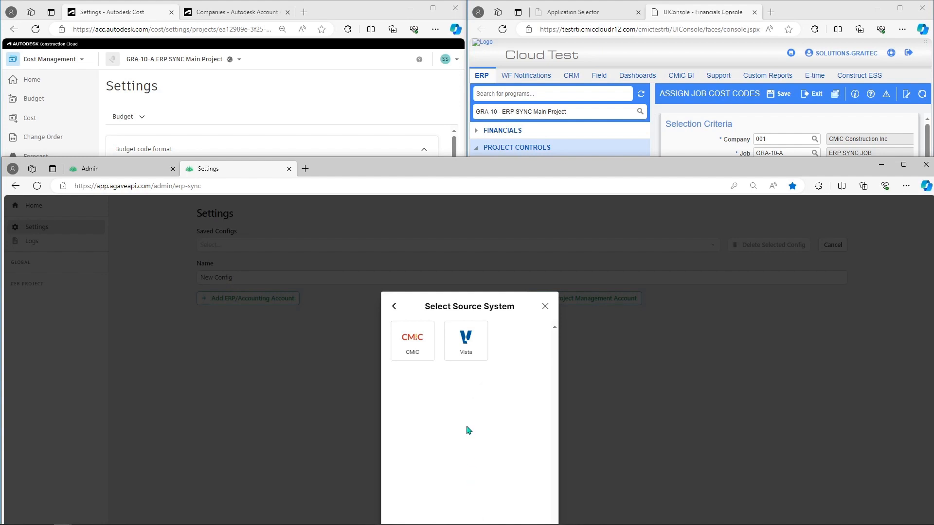
{"action": "left_click", "coordinate": [412, 346]}
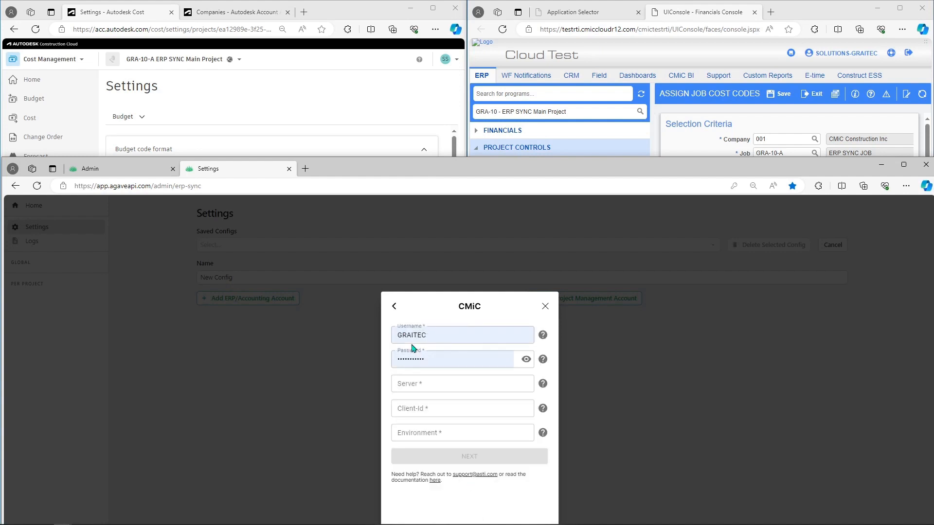
{"action": "left_click", "coordinate": [433, 384]}
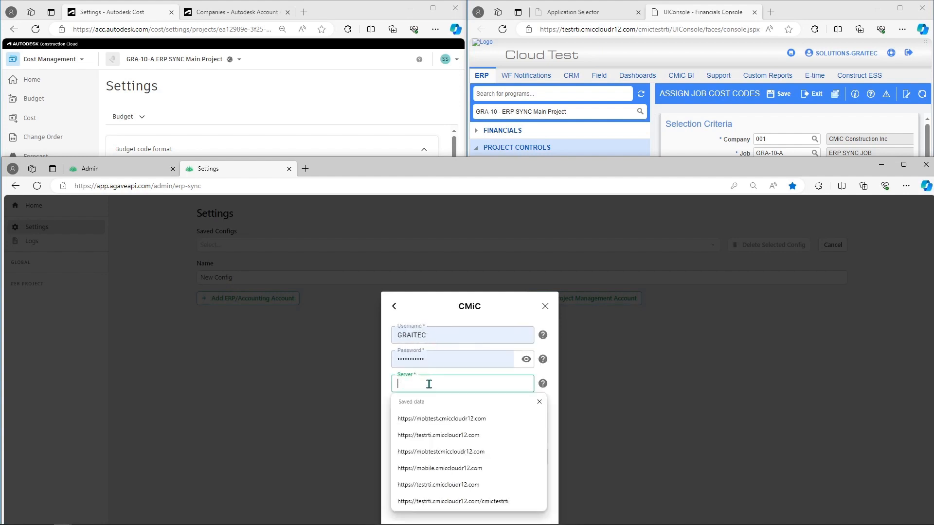
{"action": "left_click", "coordinate": [439, 419]}
{"action": "left_click", "coordinate": [421, 408]}
{"action": "left_click", "coordinate": [433, 440]}
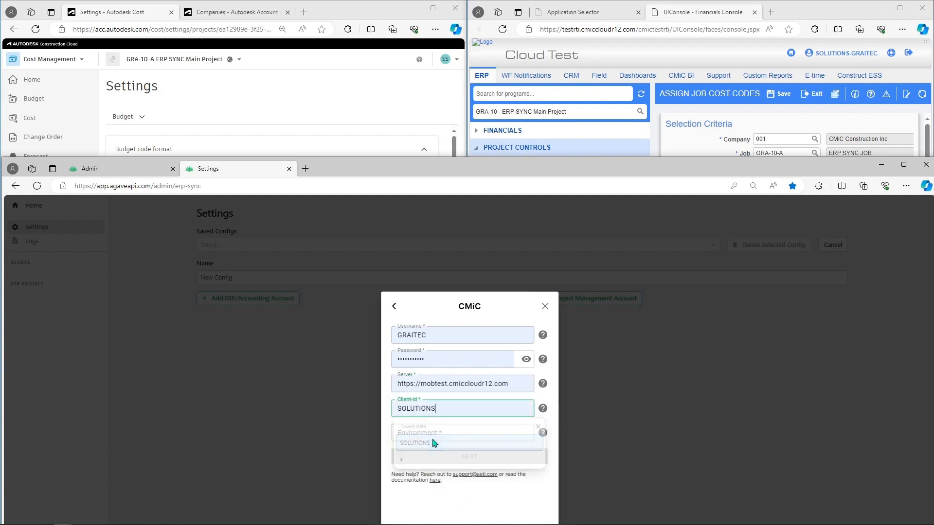
{"action": "left_click", "coordinate": [426, 431]}
{"action": "left_click", "coordinate": [428, 464]}
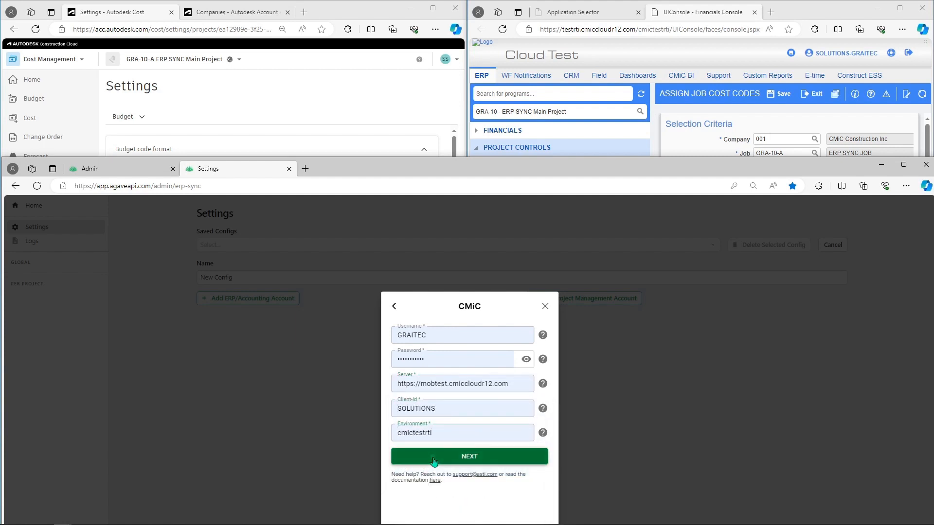
{"action": "left_click", "coordinate": [482, 456]}
{"action": "left_click", "coordinate": [479, 370]}
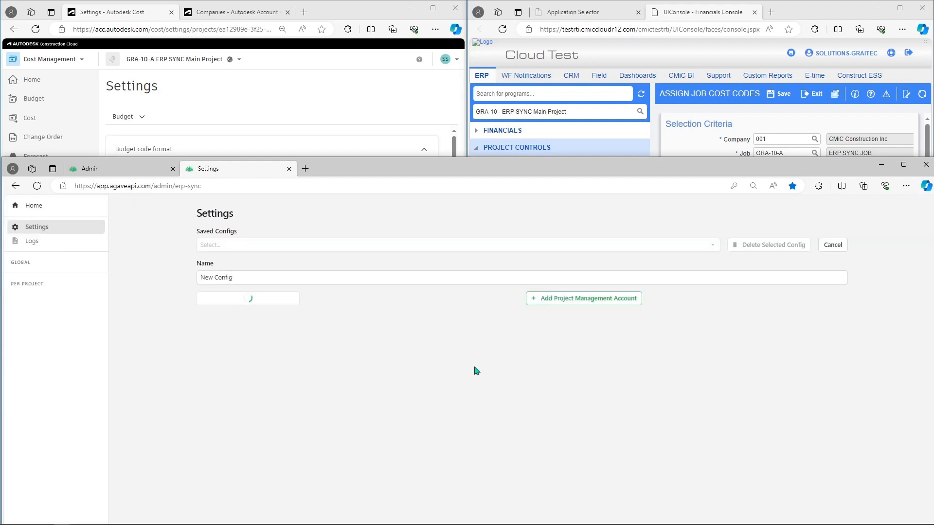
Step: Add Autodesk Build (ACC) as the project management account, signing in and authorizing Graitec Data Connect
{"action": "left_click", "coordinate": [562, 299]}
{"action": "left_click", "coordinate": [465, 490]}
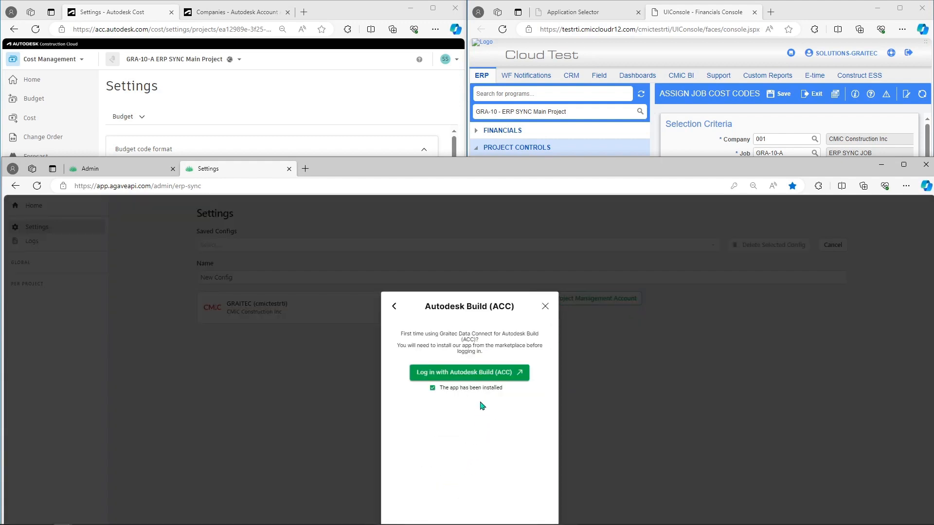
{"action": "left_click", "coordinate": [478, 382]}
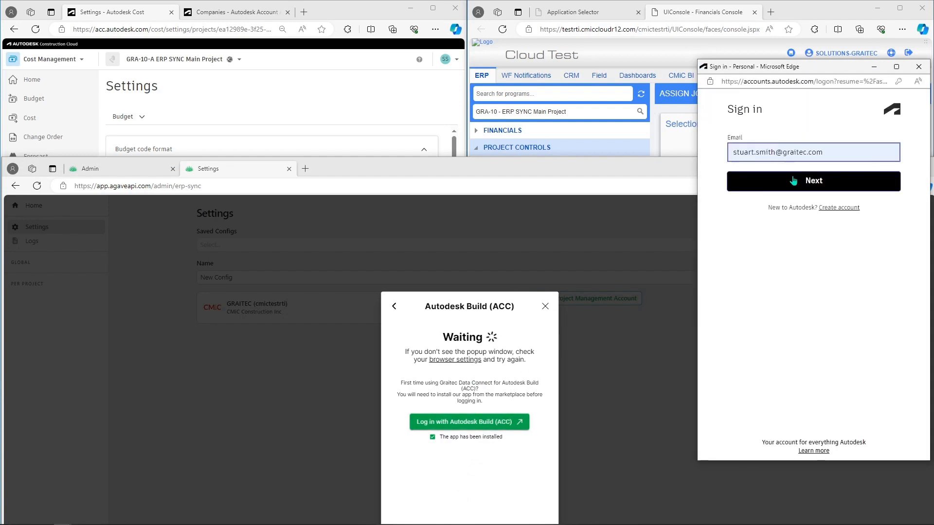
{"action": "left_click", "coordinate": [792, 181]}
{"action": "left_click", "coordinate": [782, 221]}
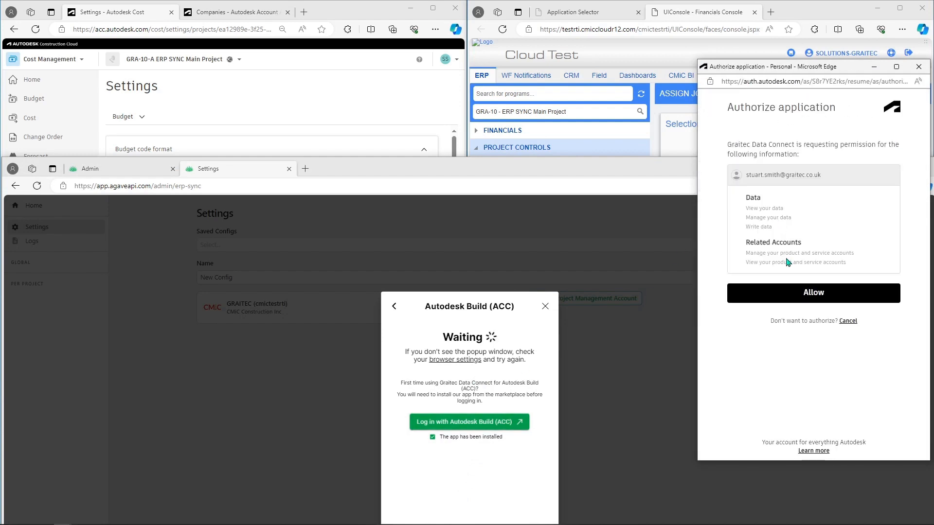
{"action": "left_click", "coordinate": [782, 291]}
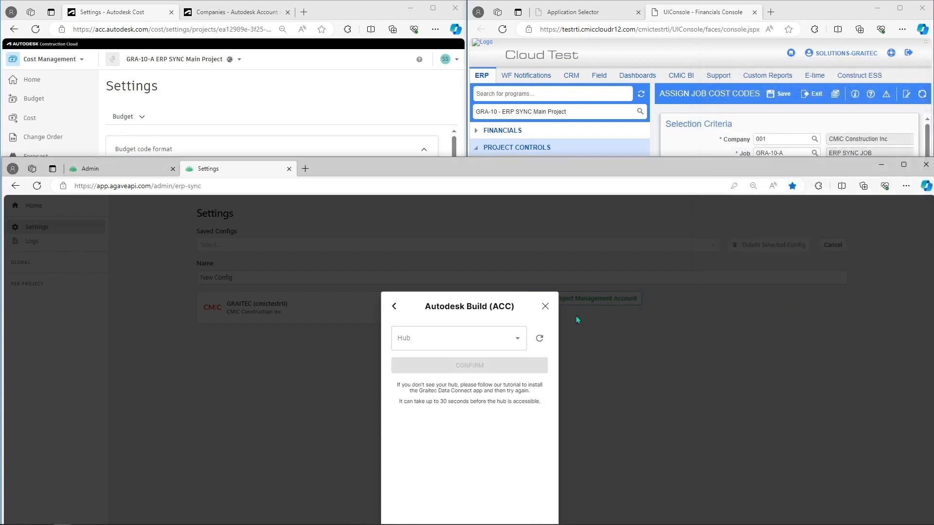
Step: Choose Graitec ACC as the Autodesk Build hub and confirm the connection
{"action": "left_click", "coordinate": [520, 339]}
{"action": "left_click", "coordinate": [464, 439]}
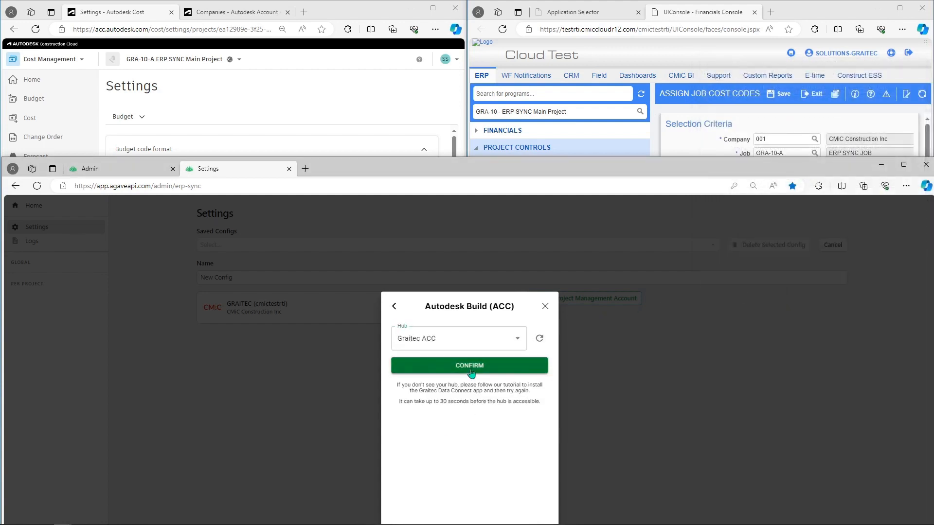
{"action": "left_click", "coordinate": [470, 366]}
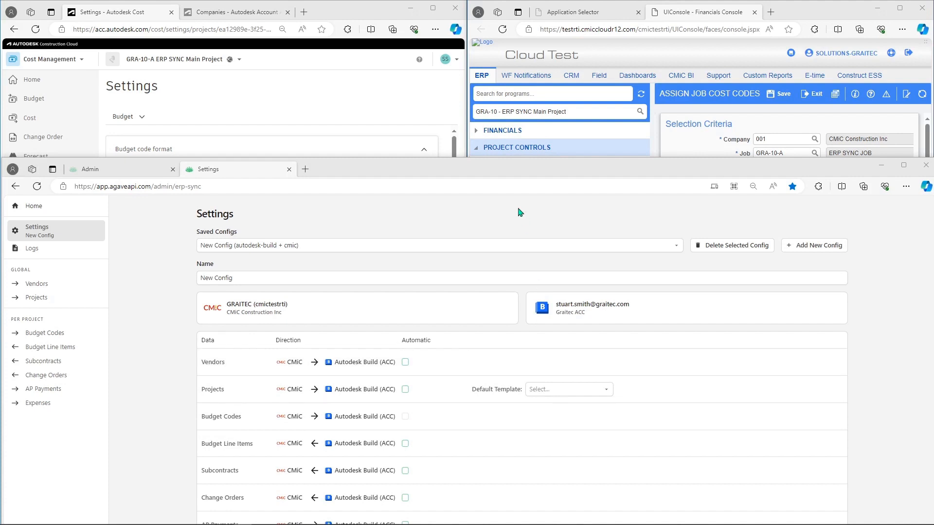
Step: Turn on automatic sync for AP Payments, Change Orders, Subcontracts and Budget Line Items
{"action": "left_click_drag", "start_coordinate": [519, 158], "coordinate": [520, 50]}
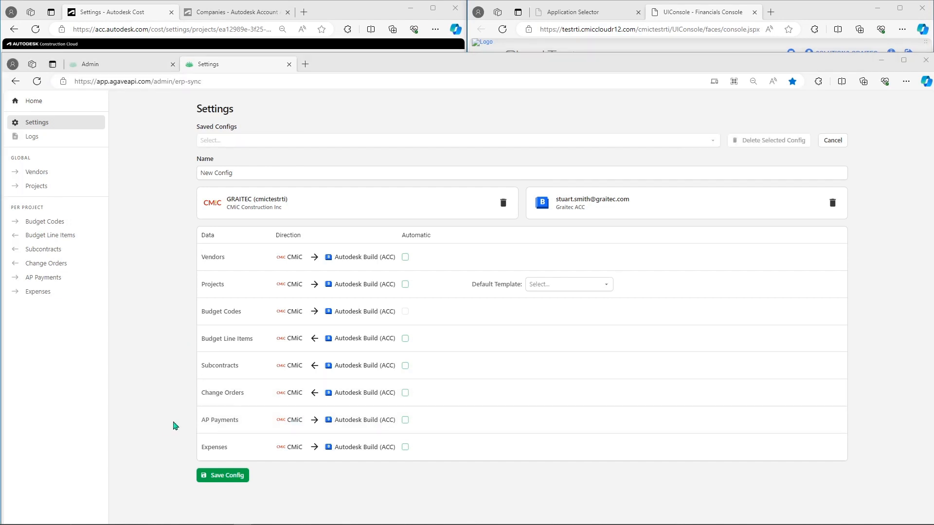
{"action": "left_click", "coordinate": [404, 421]}
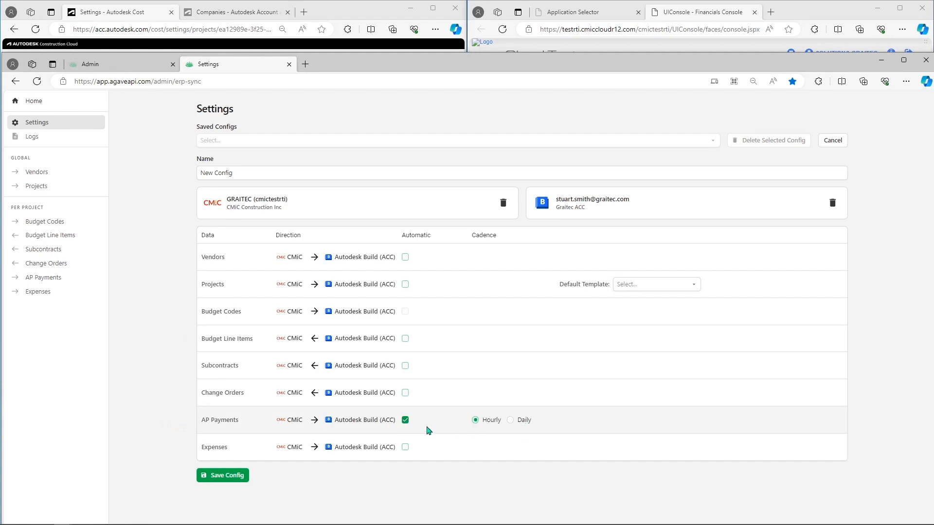
{"action": "left_click", "coordinate": [405, 393]}
{"action": "left_click", "coordinate": [405, 366]}
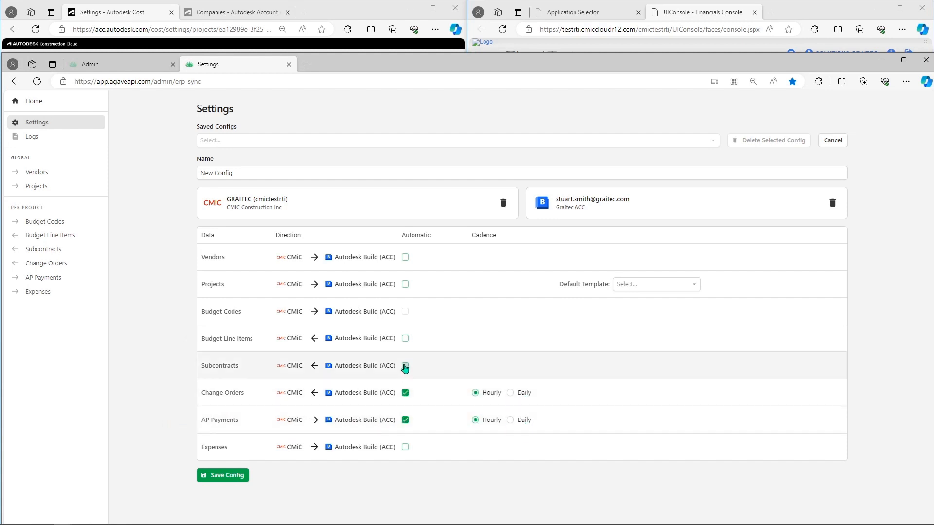
{"action": "left_click", "coordinate": [406, 339]}
Step: Turn automatic sync back off for AP Payments, Change Orders, Subcontracts and Budget Line Items
{"action": "left_click", "coordinate": [406, 419]}
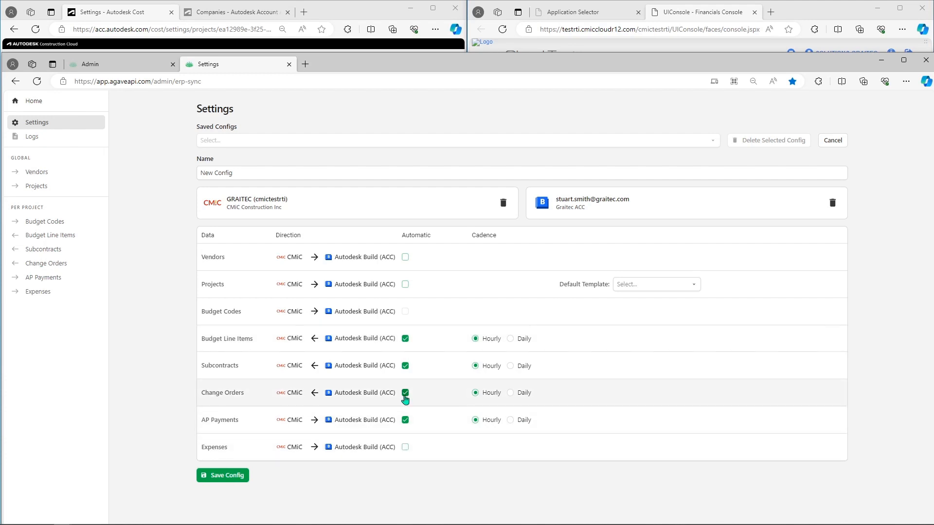
{"action": "left_click", "coordinate": [406, 393]}
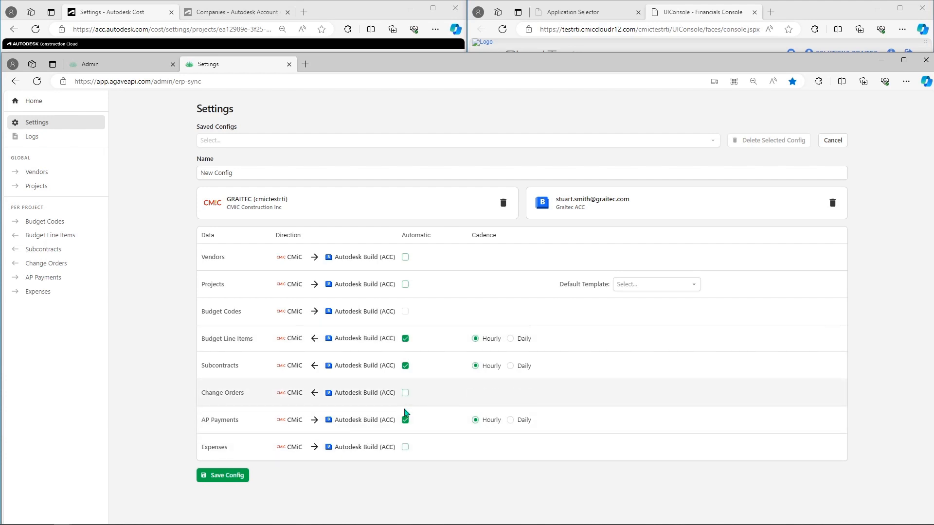
{"action": "left_click", "coordinate": [405, 365]}
{"action": "left_click", "coordinate": [405, 338]}
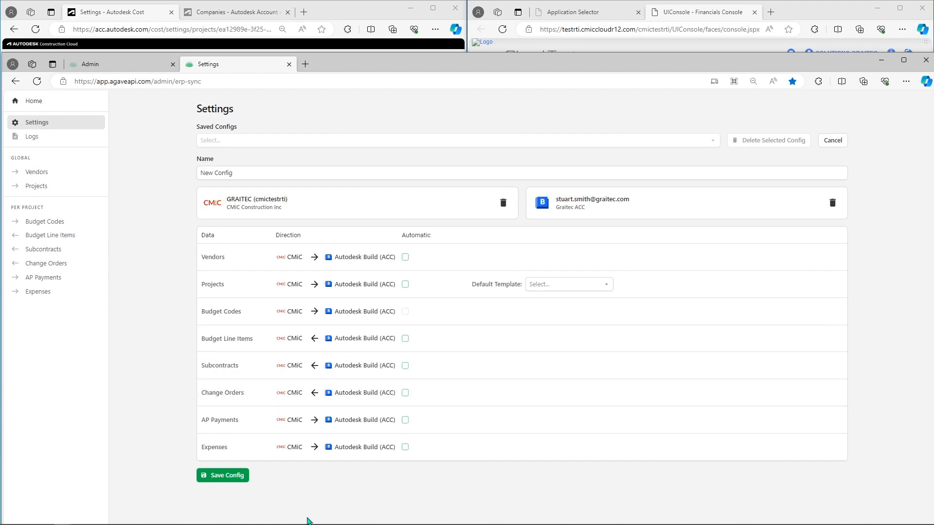
Step: Save the sync configuration and open the global Vendors list
{"action": "left_click", "coordinate": [218, 479]}
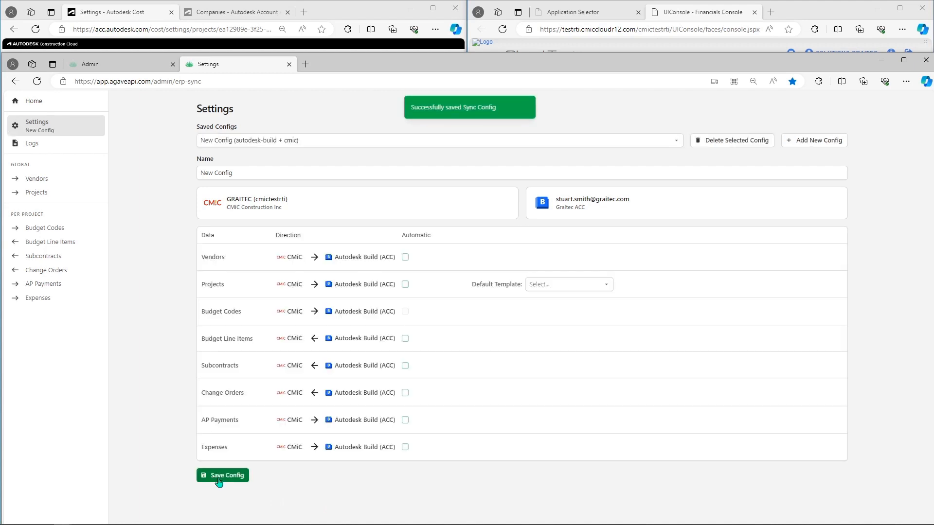
{"action": "left_click", "coordinate": [72, 184]}
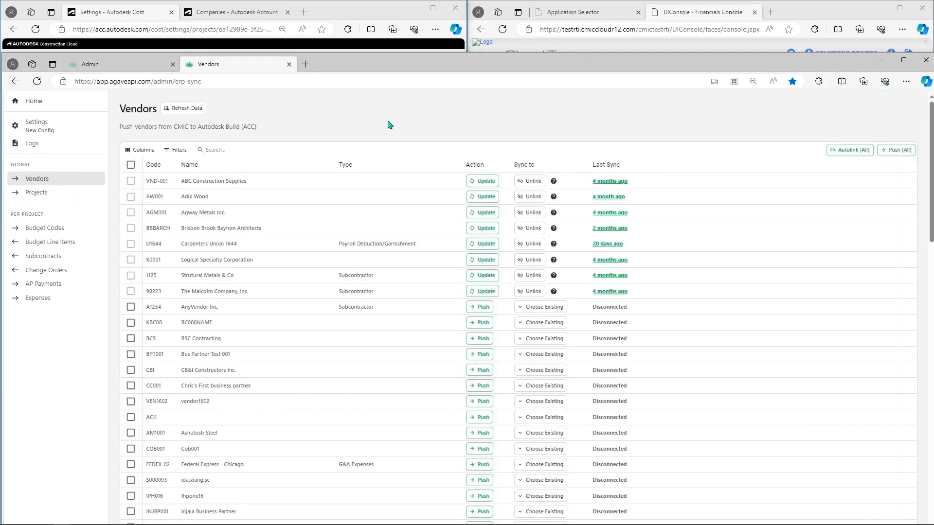
{"action": "left_click_drag", "start_coordinate": [384, 53], "coordinate": [384, 163]}
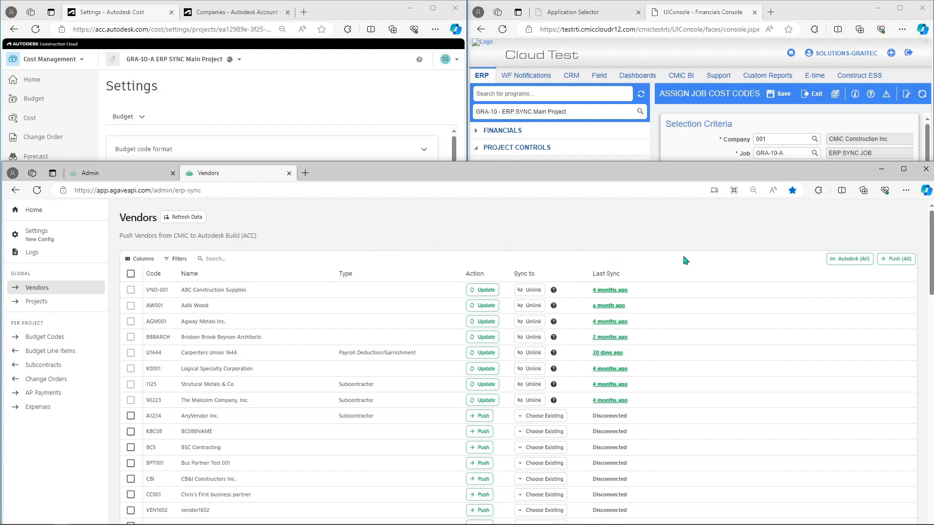
Step: Preview pushing all vendors, examine the linking and pushing lists, and close the prompt without pushing
{"action": "left_click", "coordinate": [897, 261]}
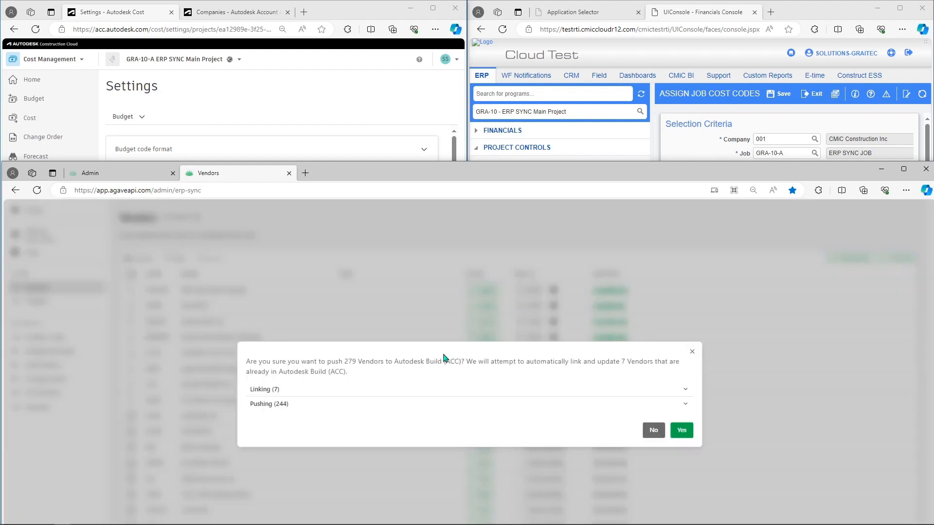
{"action": "left_click", "coordinate": [681, 390]}
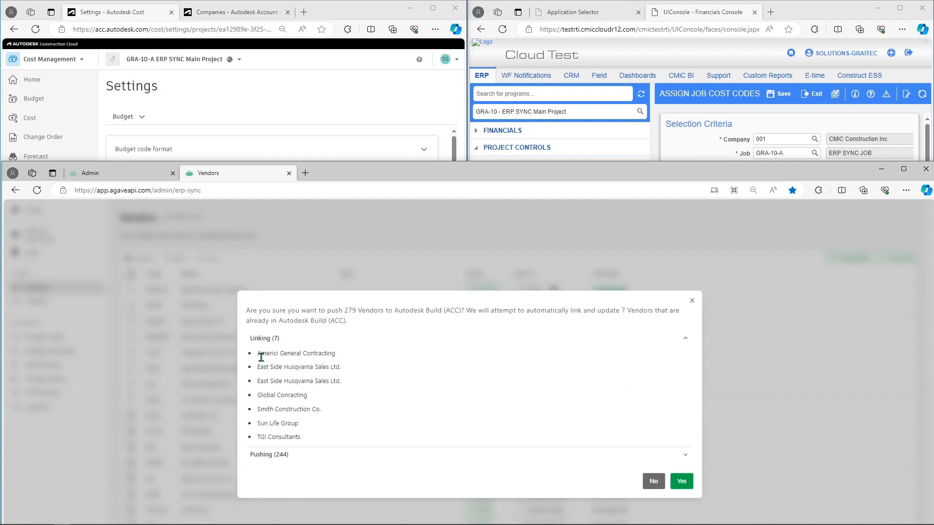
{"action": "left_click_drag", "start_coordinate": [260, 355], "coordinate": [309, 367]}
{"action": "left_click", "coordinate": [289, 423]}
{"action": "left_click_drag", "start_coordinate": [302, 443], "coordinate": [252, 339]}
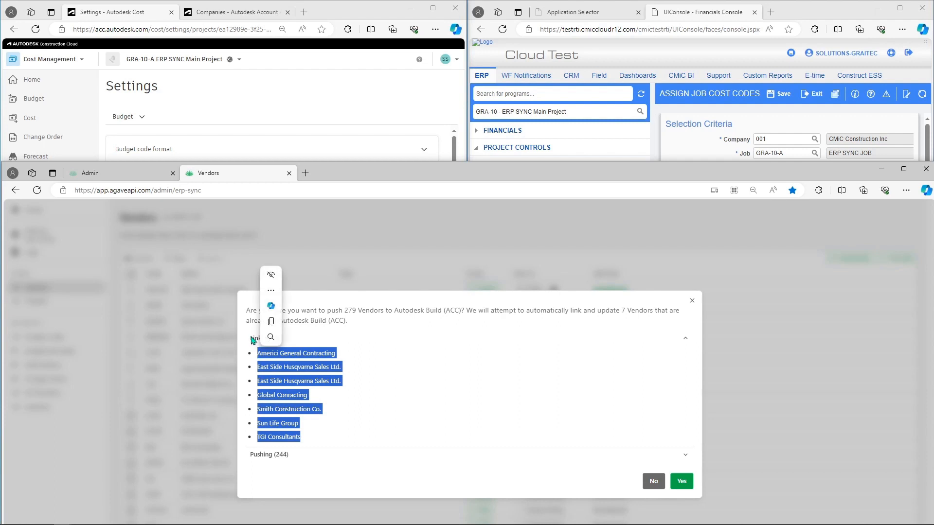
{"action": "left_click", "coordinate": [253, 339]}
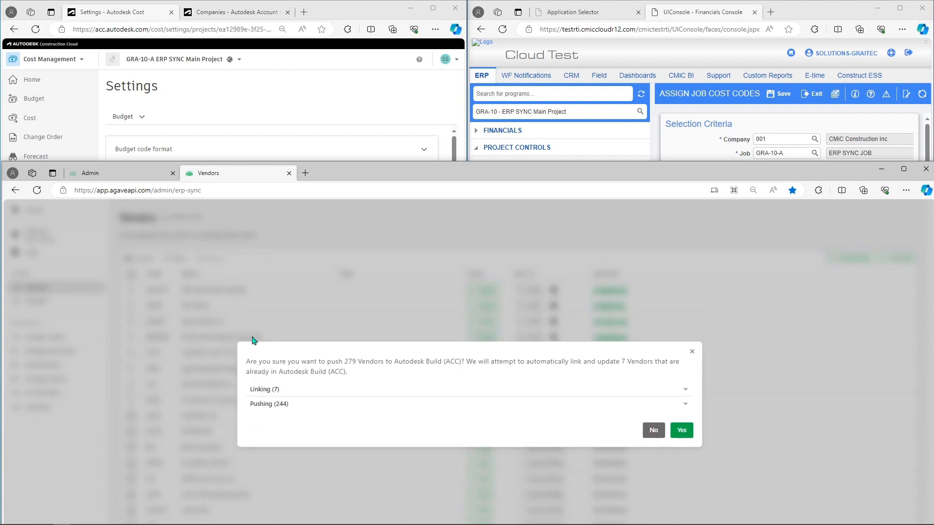
{"action": "left_click", "coordinate": [292, 404]}
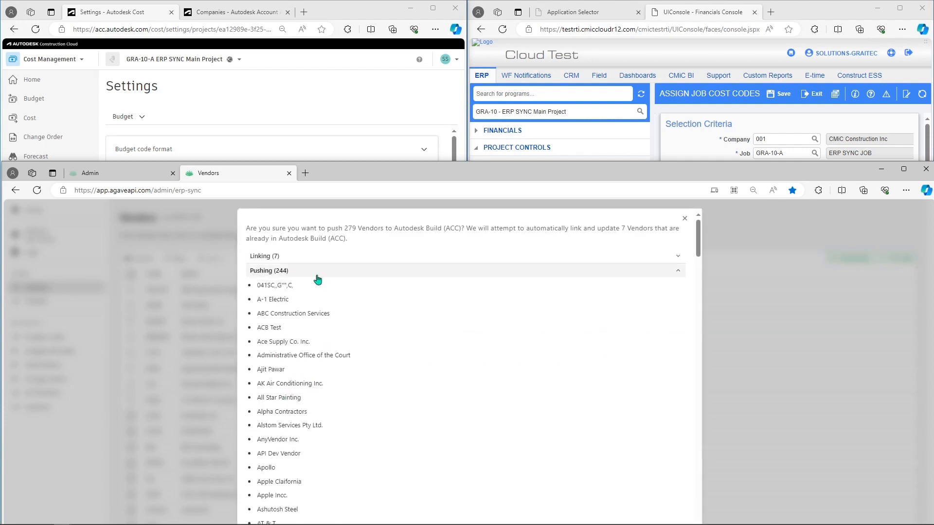
{"action": "left_click", "coordinate": [292, 276]}
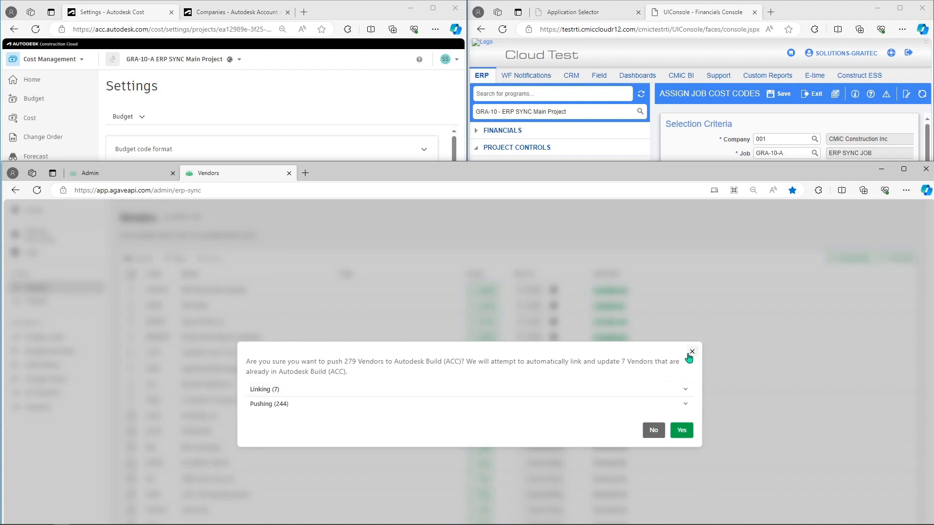
{"action": "left_click", "coordinate": [691, 352]}
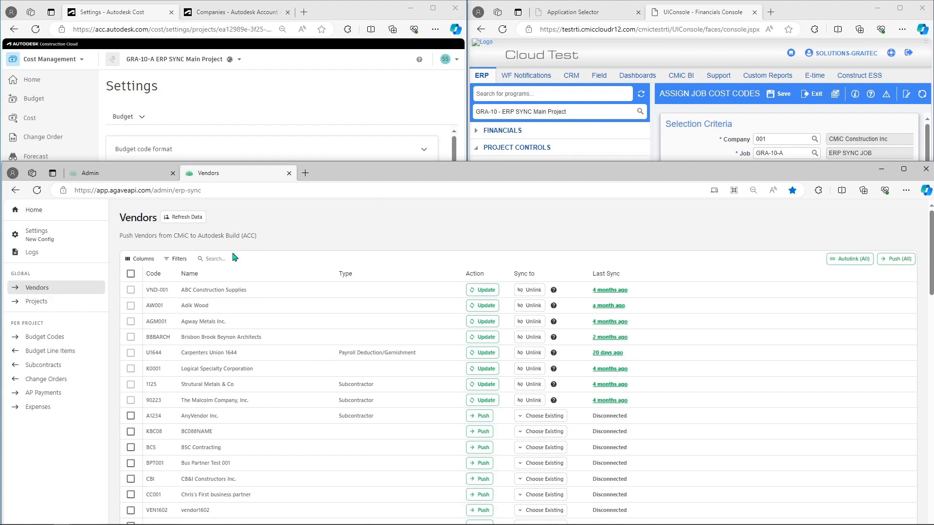
Step: Filter the vendor list by "concrete"
{"action": "left_click", "coordinate": [211, 259]}
{"action": "type", "text": "concreete"}
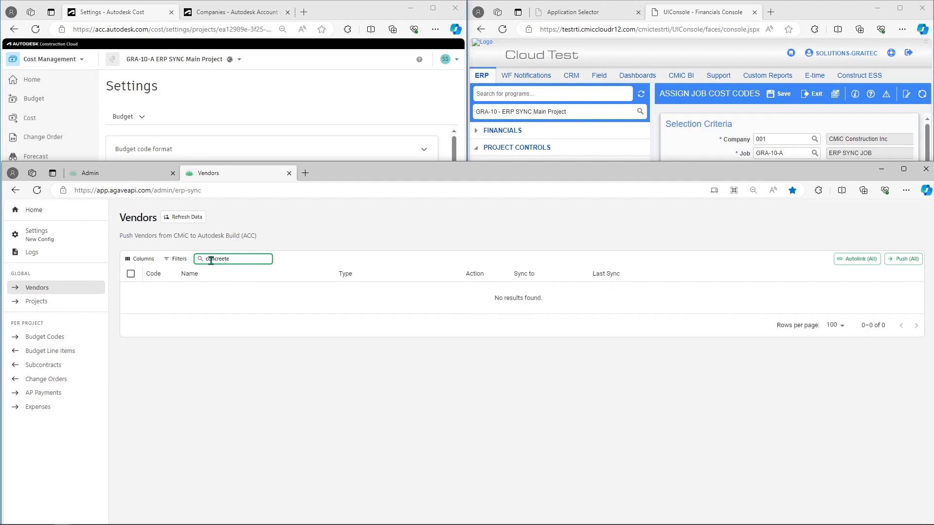
{"action": "key", "text": "BackSpace"}
{"action": "key", "text": "BackSpace"}
{"action": "key", "text": "BackSpace"}
{"action": "type", "text": "te"}
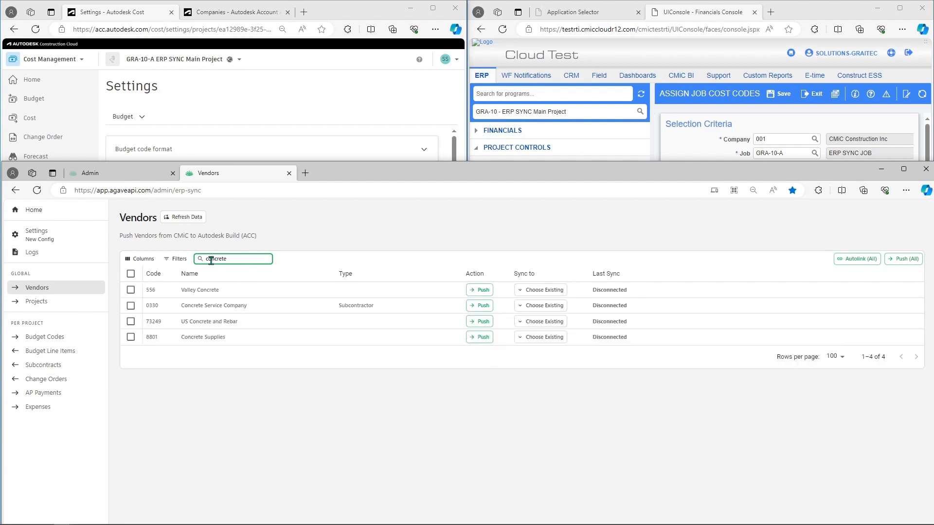
Step: Copy the vendor name Concrete Service Company, search for it in the Autodesk Account Companies list, and clear the search
{"action": "left_click", "coordinate": [256, 306]}
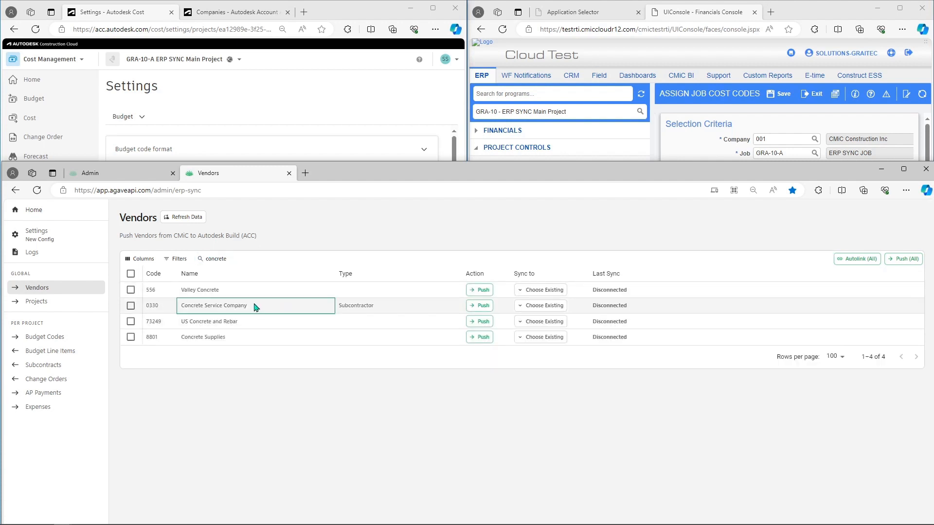
{"action": "left_click_drag", "start_coordinate": [249, 307], "coordinate": [185, 305]}
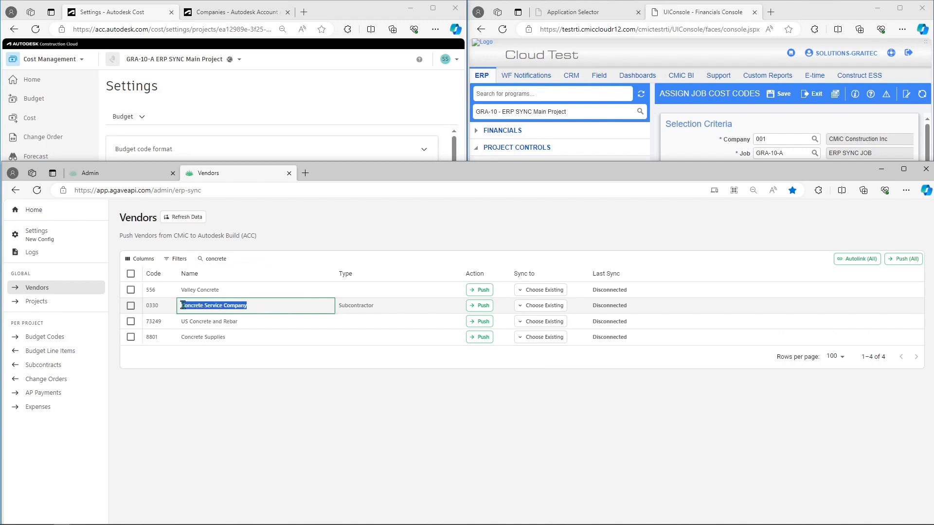
{"action": "right_click", "coordinate": [202, 305]}
{"action": "left_click", "coordinate": [220, 316]}
{"action": "left_click", "coordinate": [248, 13]}
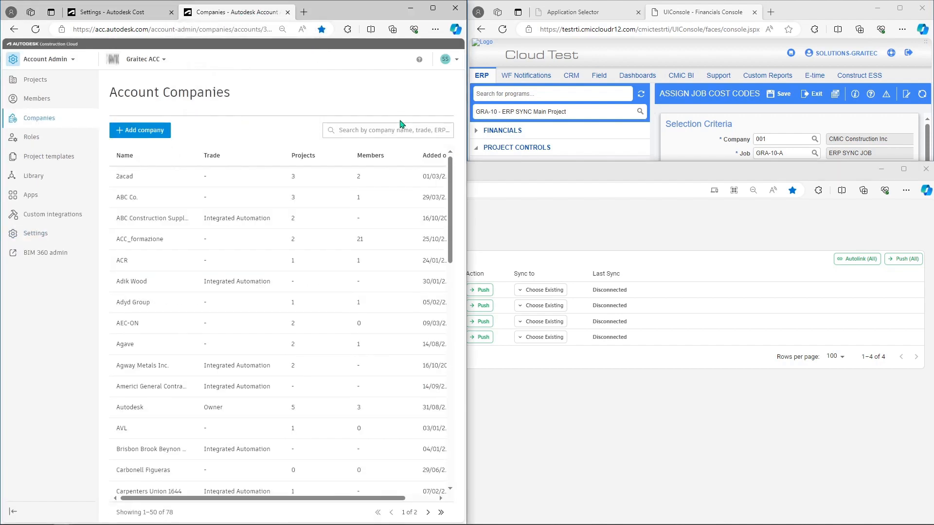
{"action": "left_click", "coordinate": [380, 127]}
{"action": "key", "text": "ctrl+v"}
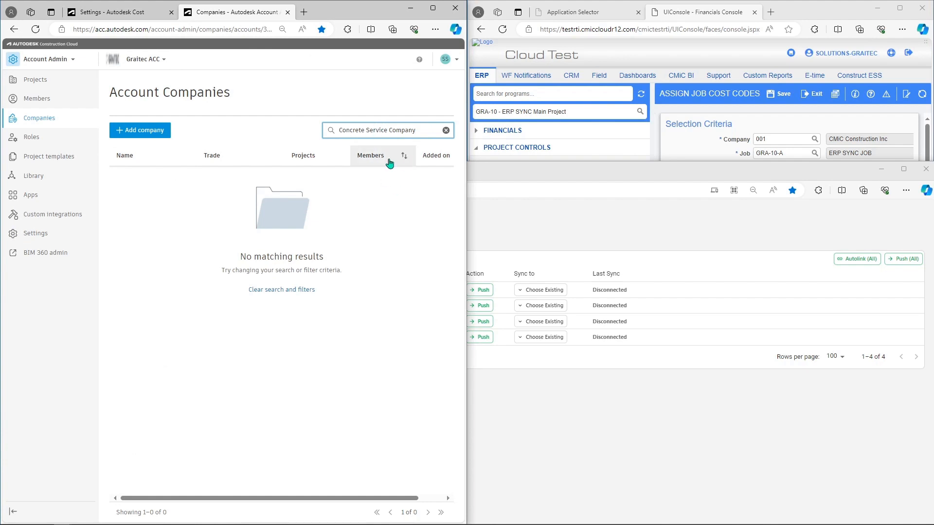
{"action": "left_click", "coordinate": [446, 131]}
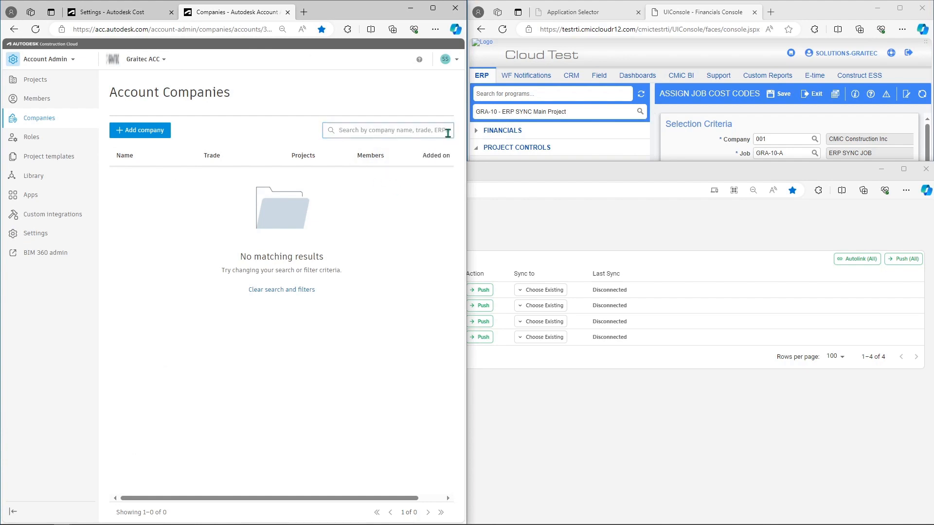
Step: Push the Concrete Service Company vendor to Autodesk Build and open its company record in Autodesk Account Admin
{"action": "left_click", "coordinate": [508, 173]}
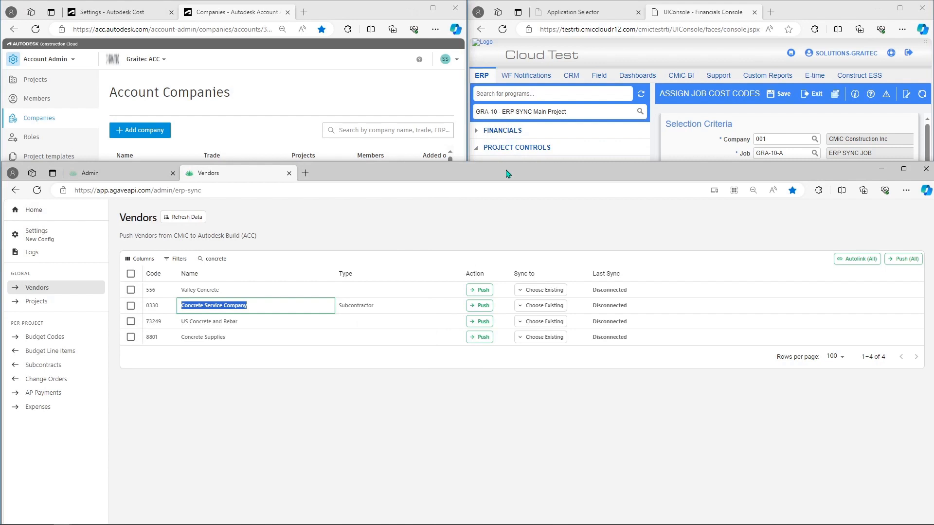
{"action": "left_click", "coordinate": [483, 306]}
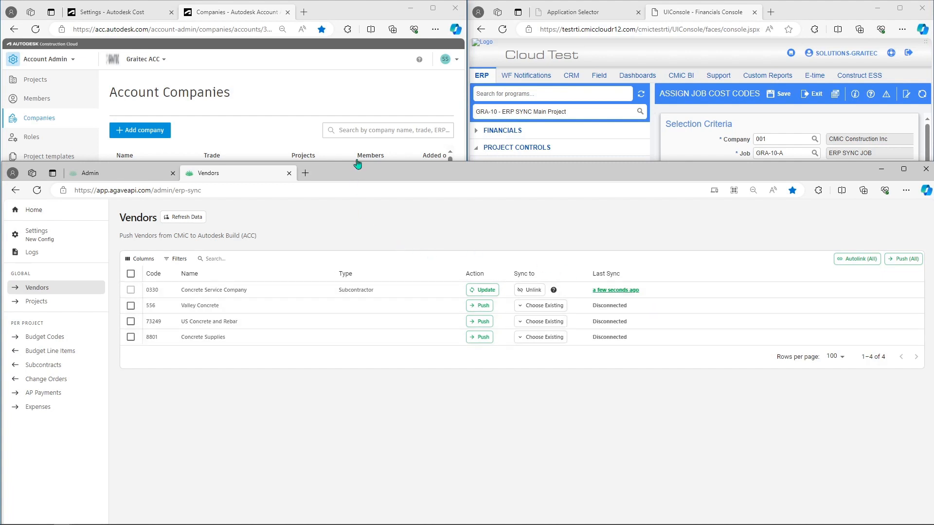
{"action": "left_click", "coordinate": [360, 131]}
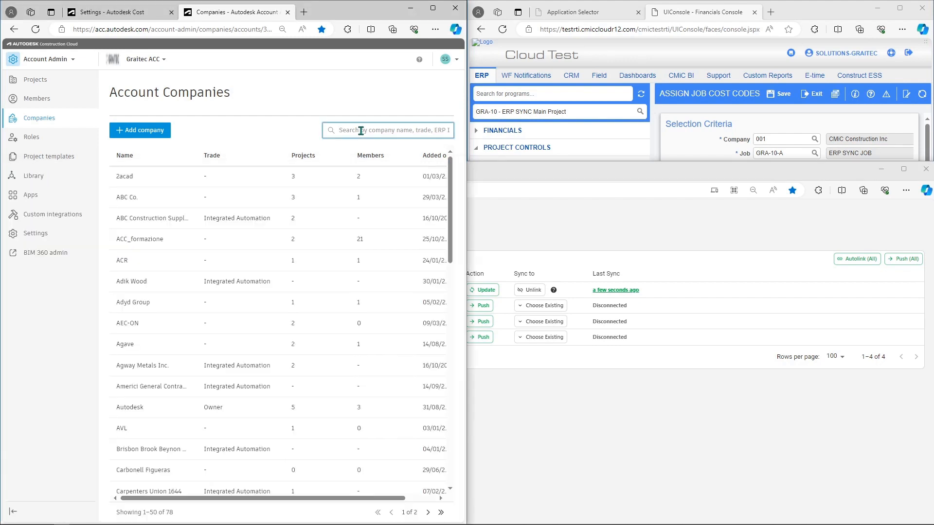
{"action": "key", "text": "ctrl+v"}
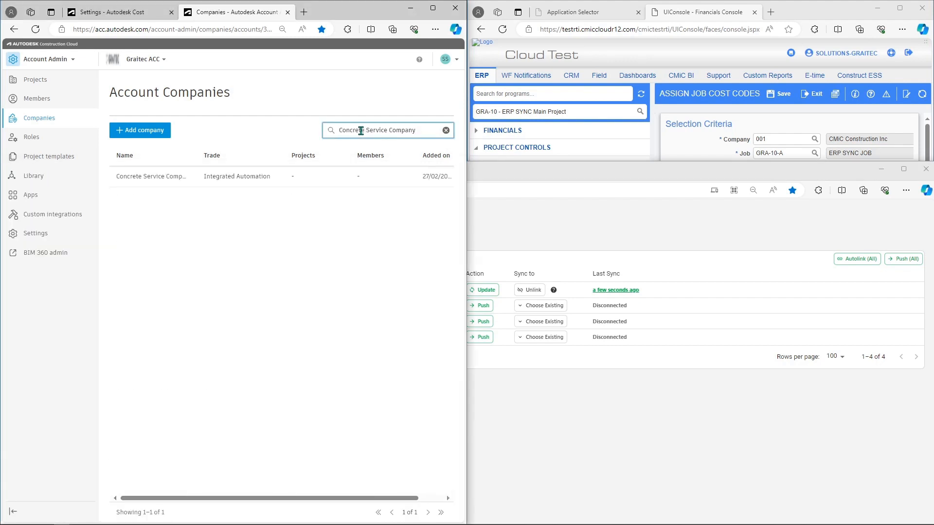
{"action": "left_click", "coordinate": [161, 180]}
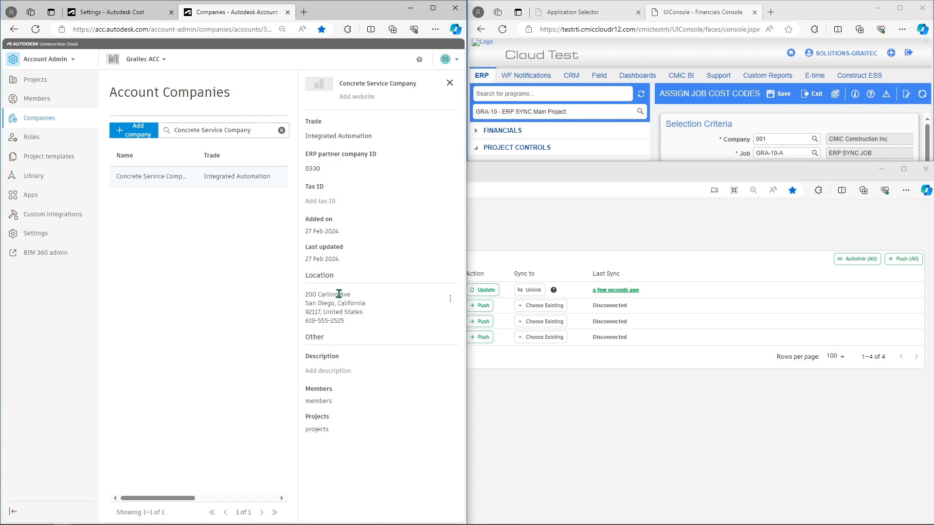
Step: Look at the CMiC job console and the Autodesk Cost Management settings of GRA-10-A ERP SYNC Main Project, and return to the sync window
{"action": "left_click", "coordinate": [498, 174]}
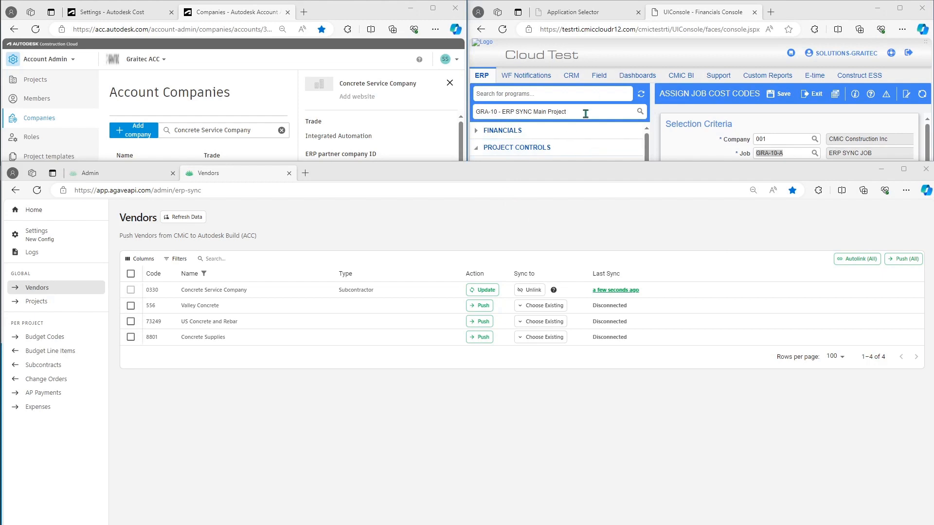
{"action": "left_click", "coordinate": [659, 14]}
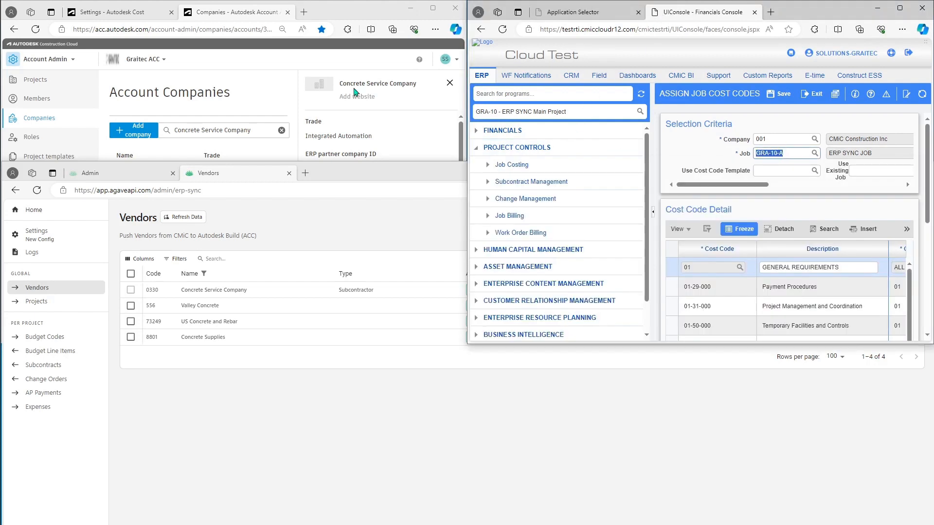
{"action": "left_click", "coordinate": [233, 16]}
{"action": "left_click", "coordinate": [129, 14]}
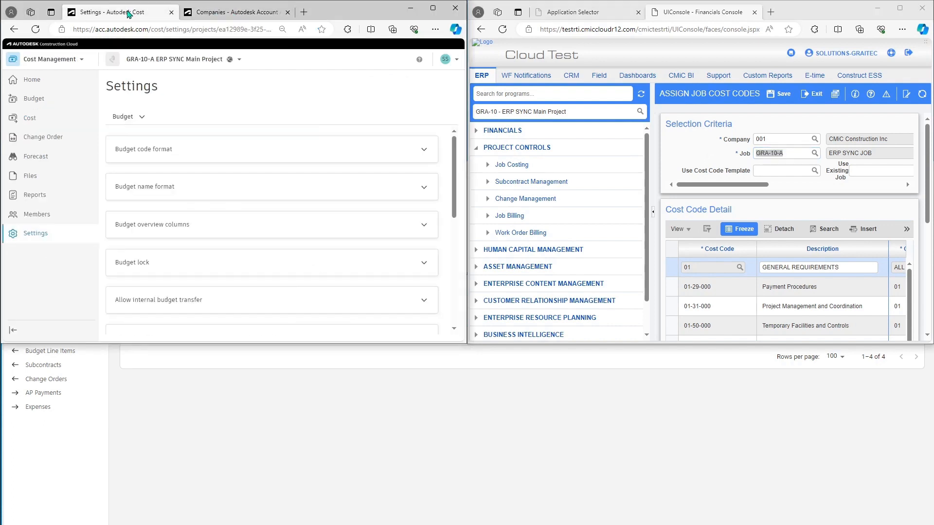
{"action": "left_click", "coordinate": [250, 424]}
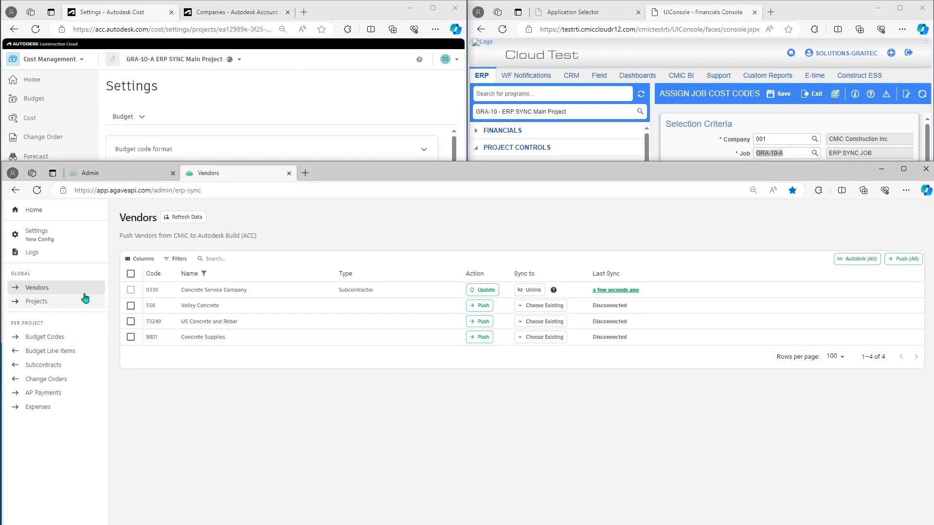
Step: Open the global Projects list and filter it by "gra-"
{"action": "left_click", "coordinate": [37, 302]}
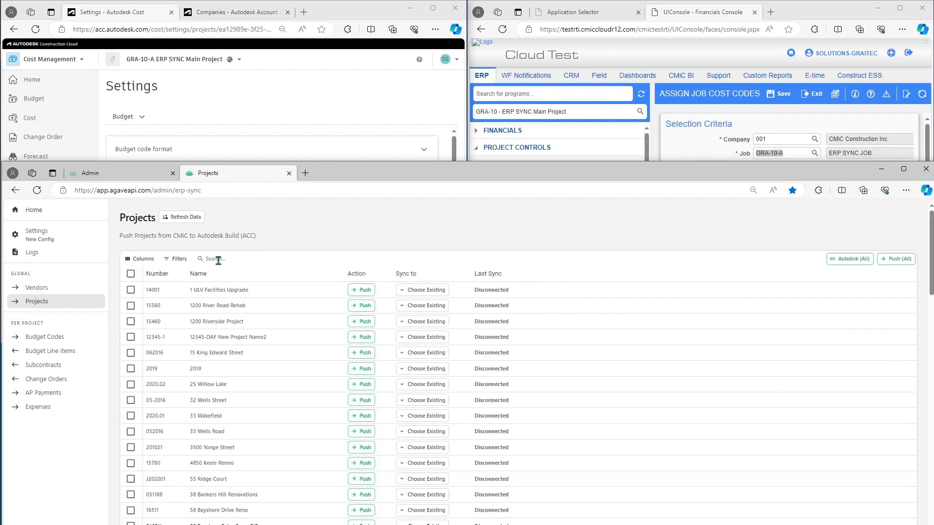
{"action": "left_click", "coordinate": [218, 260]}
{"action": "left_click", "coordinate": [383, 414]}
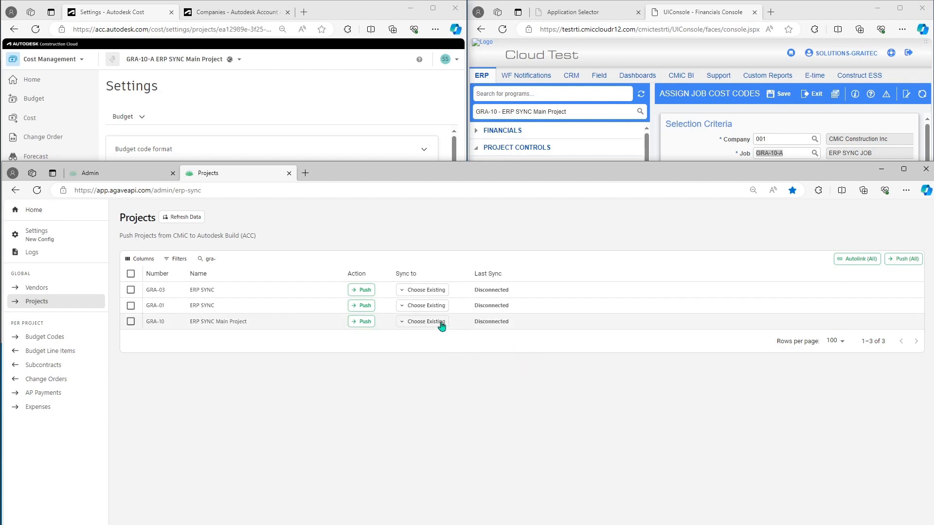
Step: Connect the GRA-10 ERP SYNC Main Project to the existing Autodesk project GRA-10-A ERP SYNC Main Project
{"action": "left_click", "coordinate": [412, 321]}
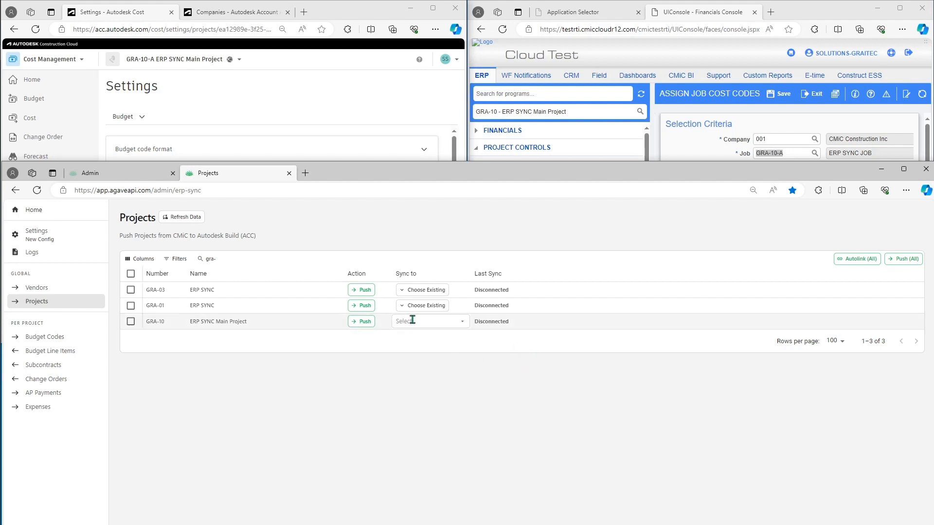
{"action": "left_click", "coordinate": [441, 323]}
{"action": "type", "text": "gr"}
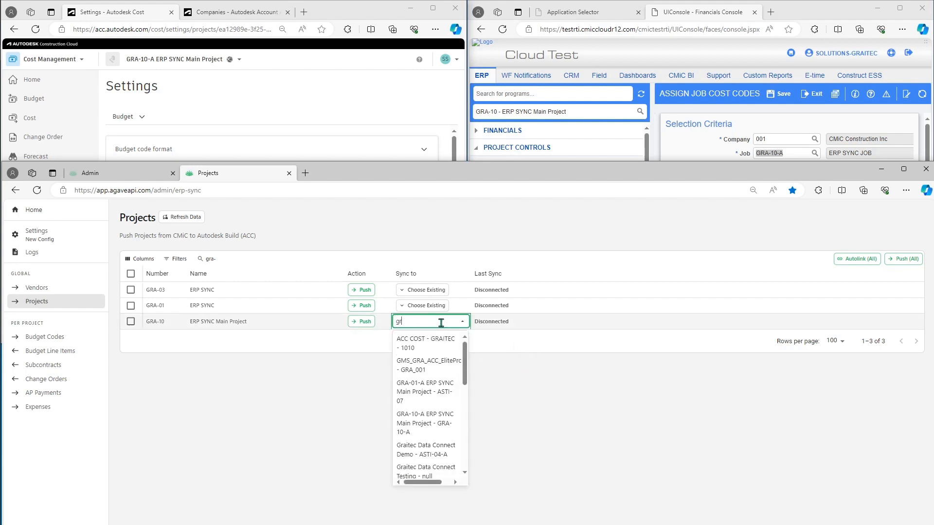
{"action": "type", "text": "a-10"}
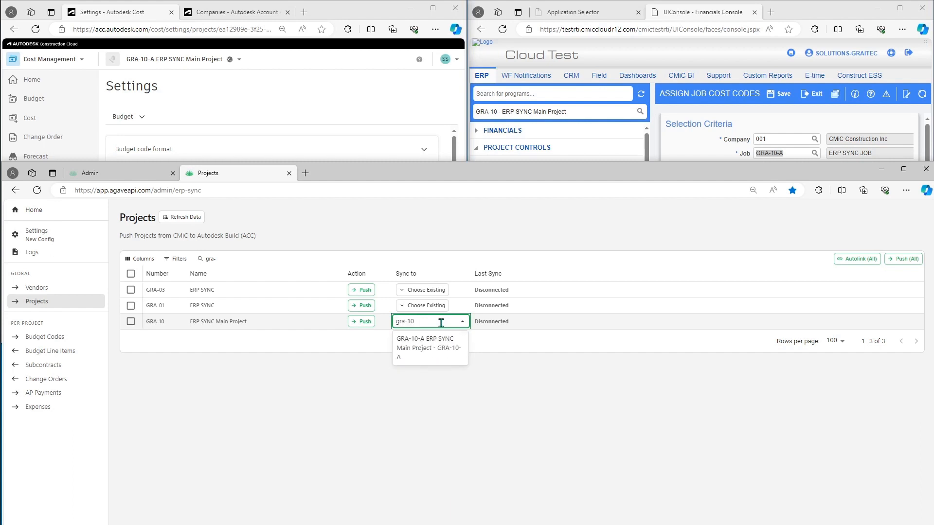
{"action": "left_click", "coordinate": [419, 345]}
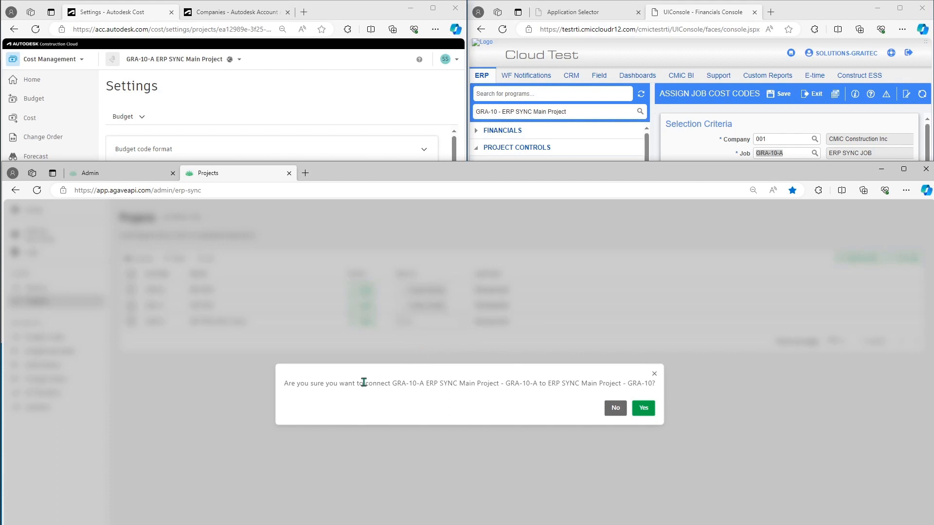
{"action": "left_click", "coordinate": [644, 408]}
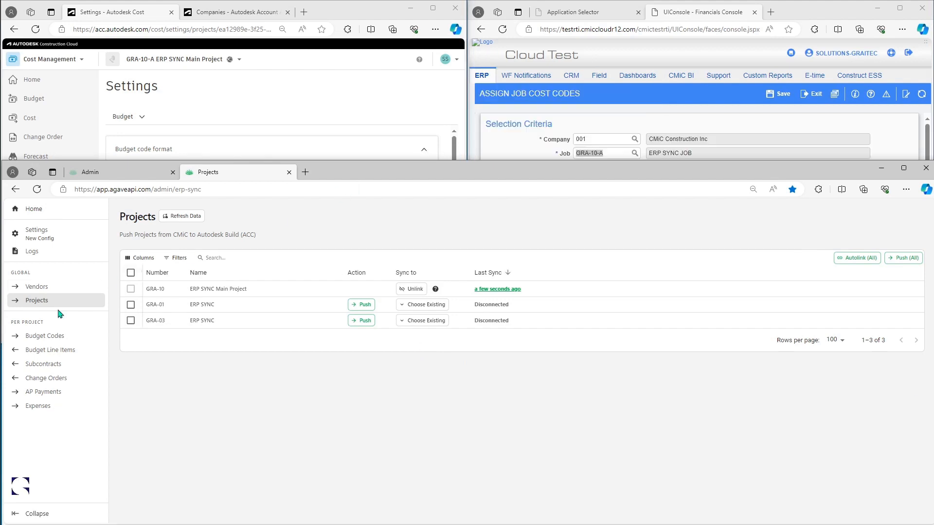
Step: Open the Budget Codes sync page, and examine job GRA-10-A's cost codes in CMiC and the budget code format settings in Autodesk
{"action": "left_click", "coordinate": [41, 340]}
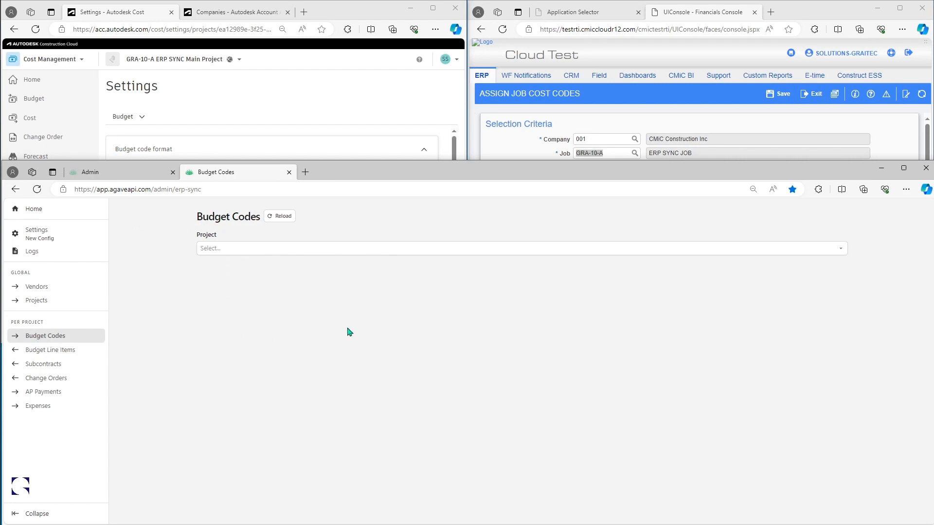
{"action": "left_click", "coordinate": [706, 18]}
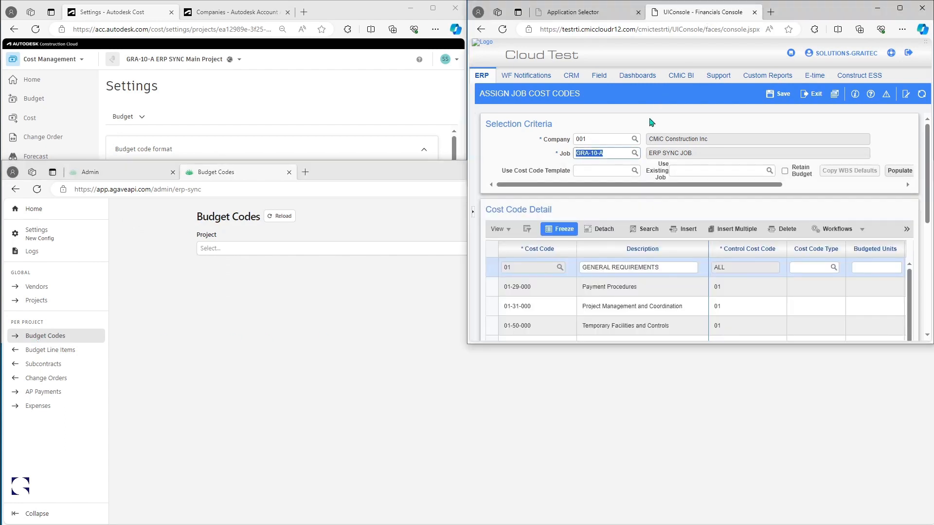
{"action": "scroll", "coordinate": [729, 258], "scroll_direction": "down", "scroll_amount": 5}
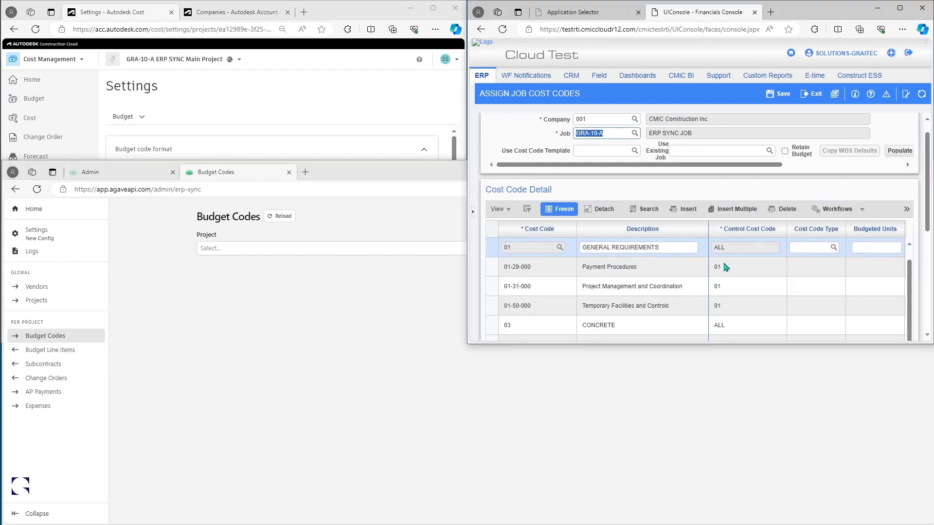
{"action": "scroll", "coordinate": [720, 257], "scroll_direction": "up", "scroll_amount": 5}
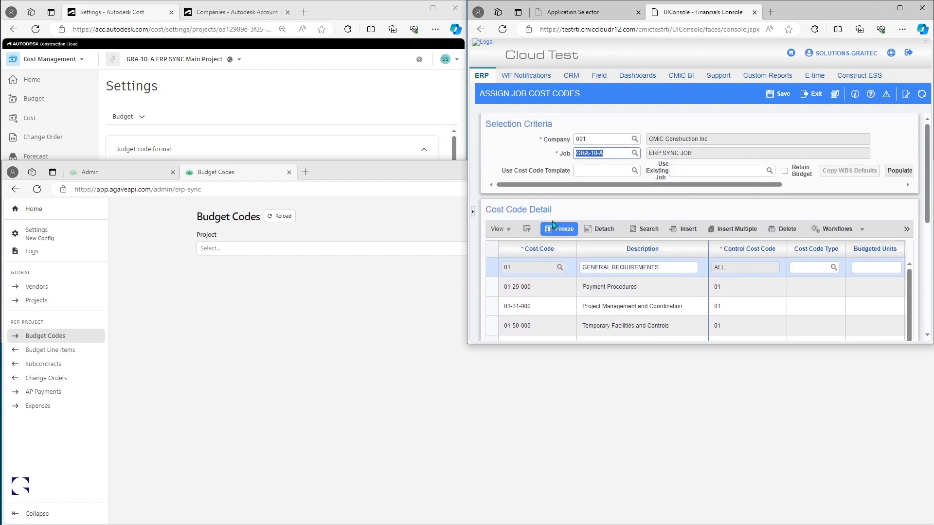
{"action": "left_click", "coordinate": [336, 16]}
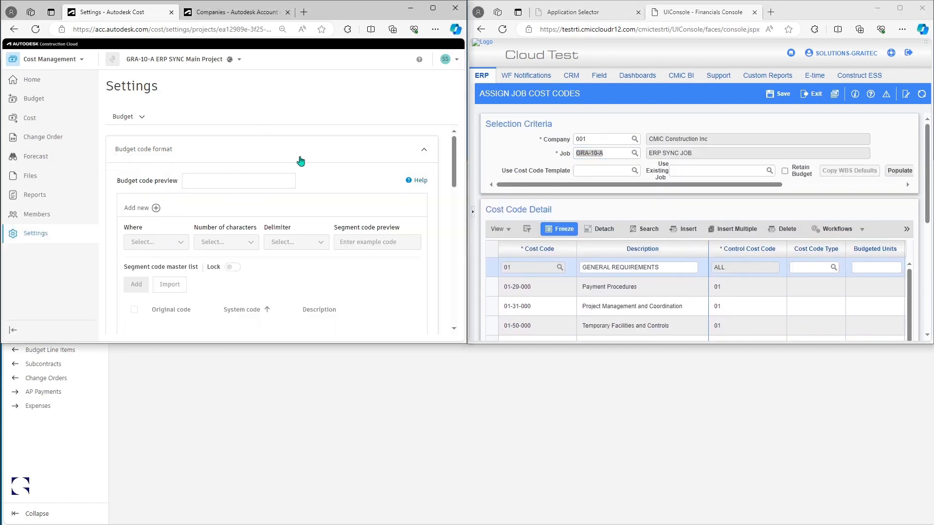
{"action": "left_click", "coordinate": [213, 422]}
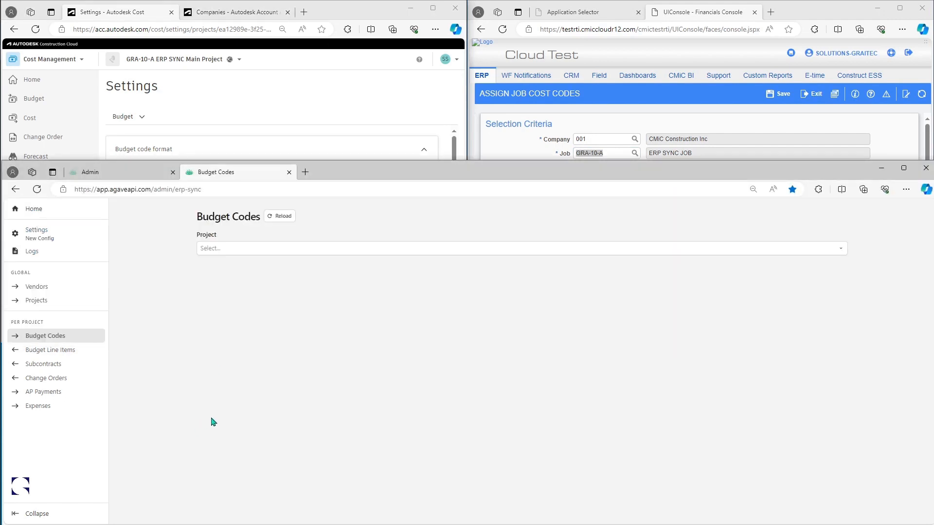
Step: Select project GRA-10 - ERP SYNC Main Project and sync its budget code segments and segment values with Autodesk Build
{"action": "left_click", "coordinate": [213, 249]}
{"action": "left_click", "coordinate": [213, 268]}
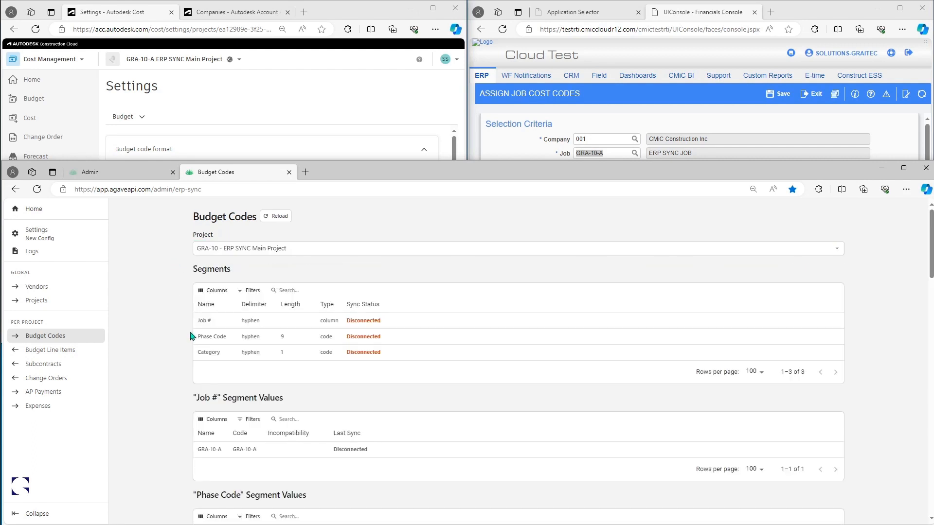
{"action": "left_click_drag", "start_coordinate": [196, 321], "coordinate": [242, 357]}
{"action": "left_click", "coordinate": [174, 355]}
{"action": "scroll", "coordinate": [168, 292], "scroll_direction": "down", "scroll_amount": 4}
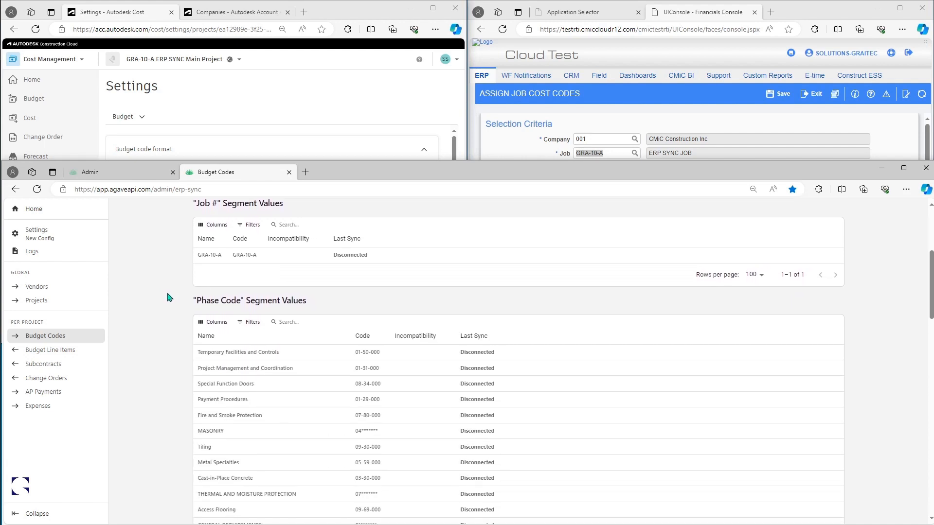
{"action": "scroll", "coordinate": [157, 299], "scroll_direction": "down", "scroll_amount": 3}
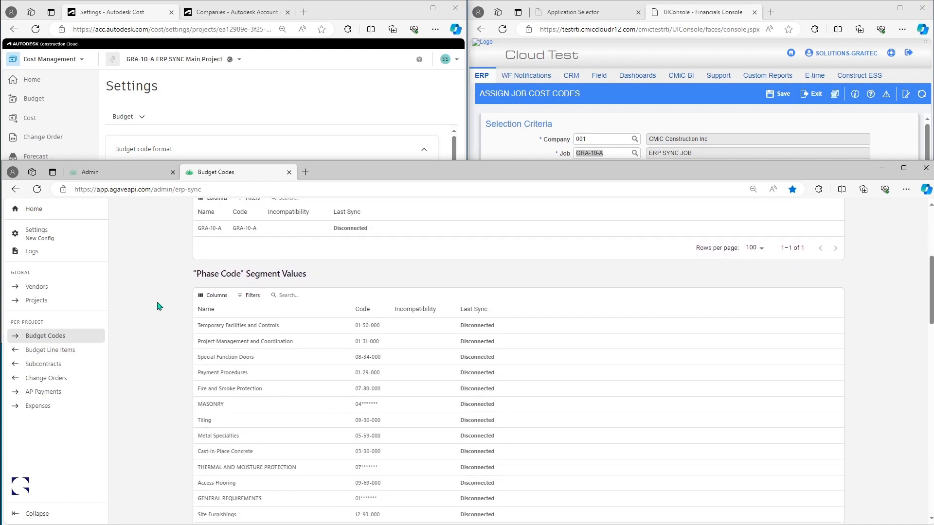
{"action": "scroll", "coordinate": [170, 292], "scroll_direction": "down", "scroll_amount": 8}
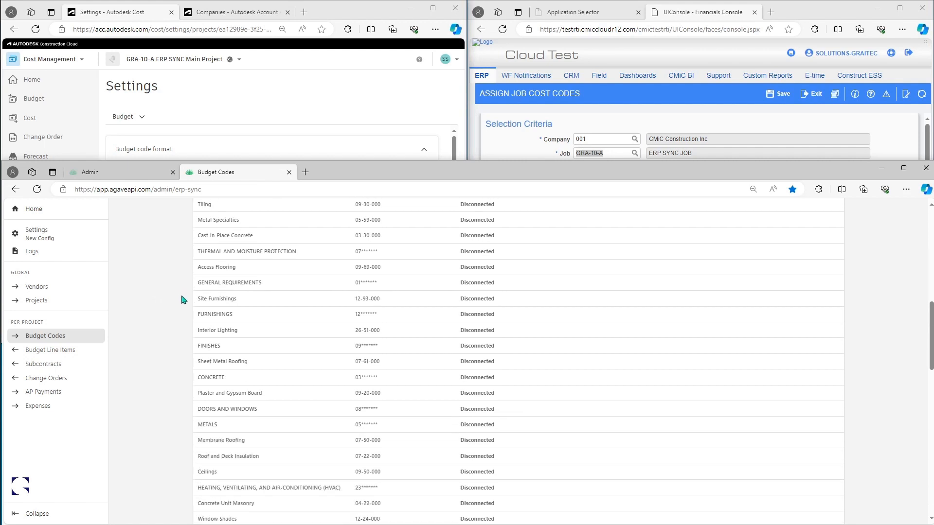
{"action": "scroll", "coordinate": [188, 298], "scroll_direction": "down", "scroll_amount": 8}
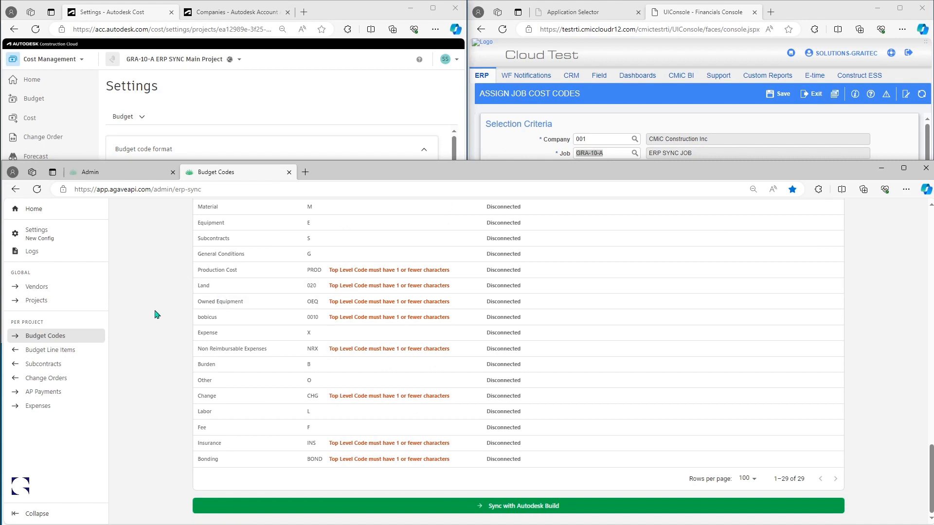
{"action": "left_click", "coordinate": [536, 508]}
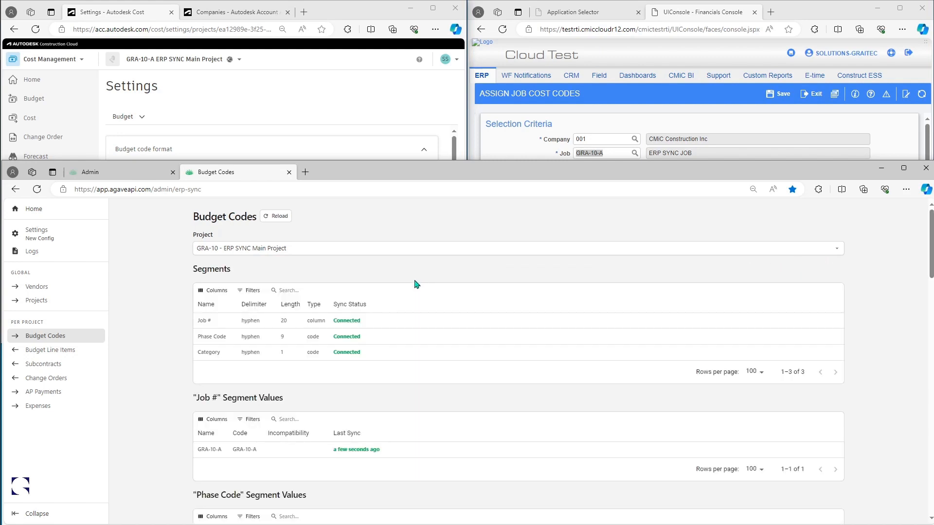
Step: Reload the Autodesk budget code settings and examine the synced Job #, Phase Code and Category segment values, including the codes under GENERAL REQUIREMENTS
{"action": "left_click", "coordinate": [323, 115]}
{"action": "left_click", "coordinate": [35, 30]}
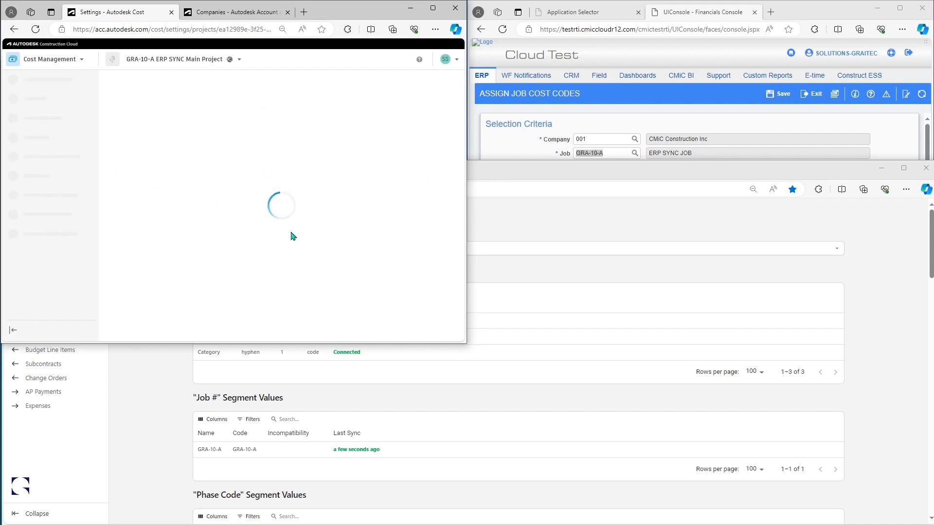
{"action": "scroll", "coordinate": [323, 184], "scroll_direction": "down", "scroll_amount": 1}
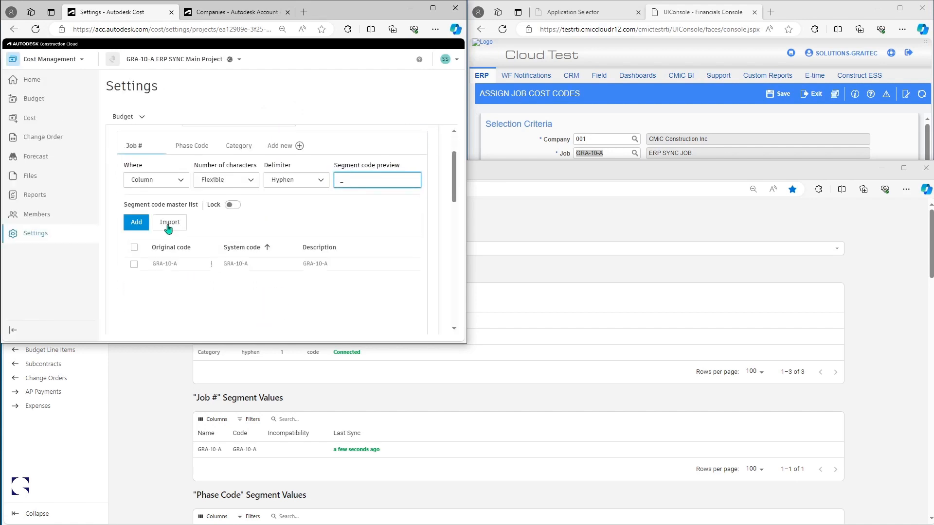
{"action": "left_click", "coordinate": [194, 148]}
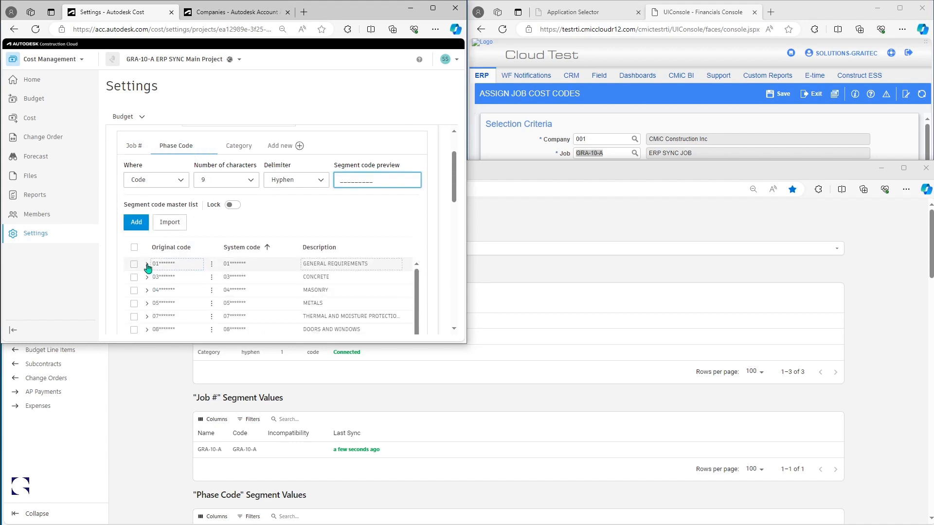
{"action": "left_click", "coordinate": [148, 265]}
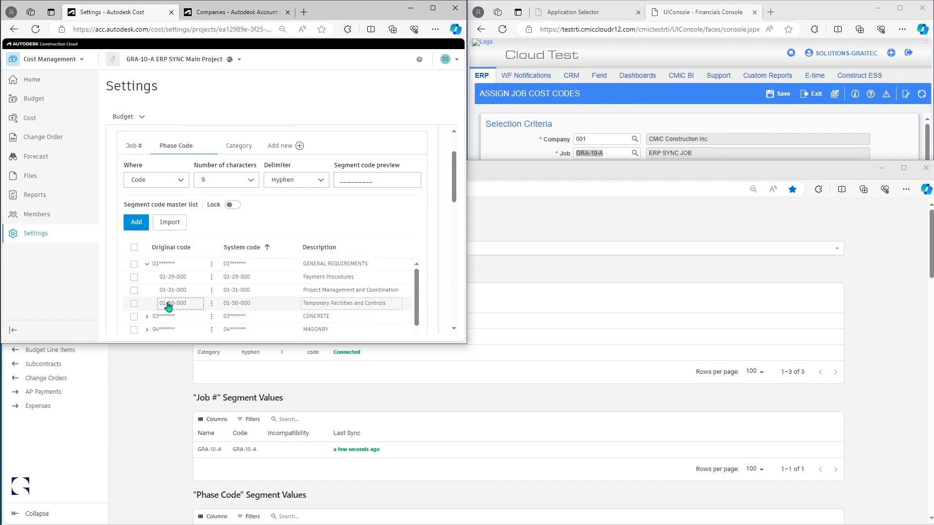
{"action": "left_click", "coordinate": [237, 148]}
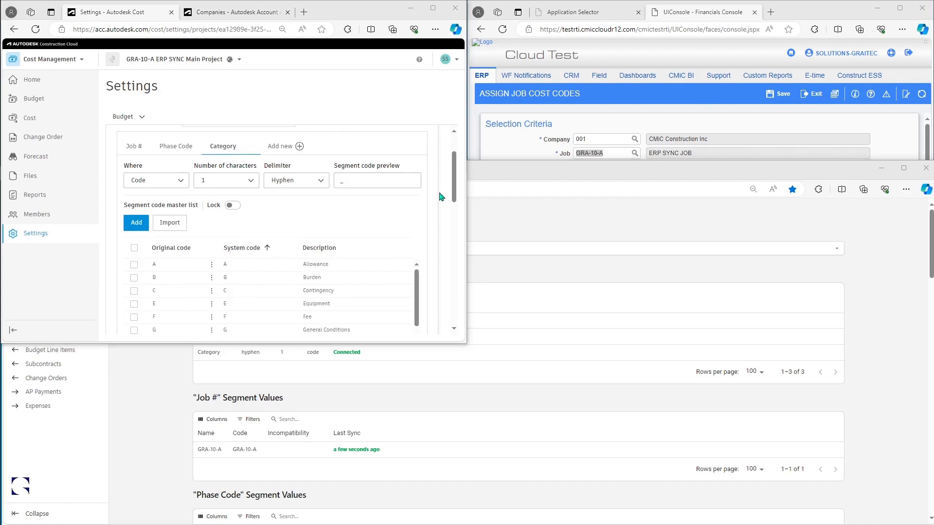
{"action": "scroll", "coordinate": [438, 171], "scroll_direction": "up", "scroll_amount": 2}
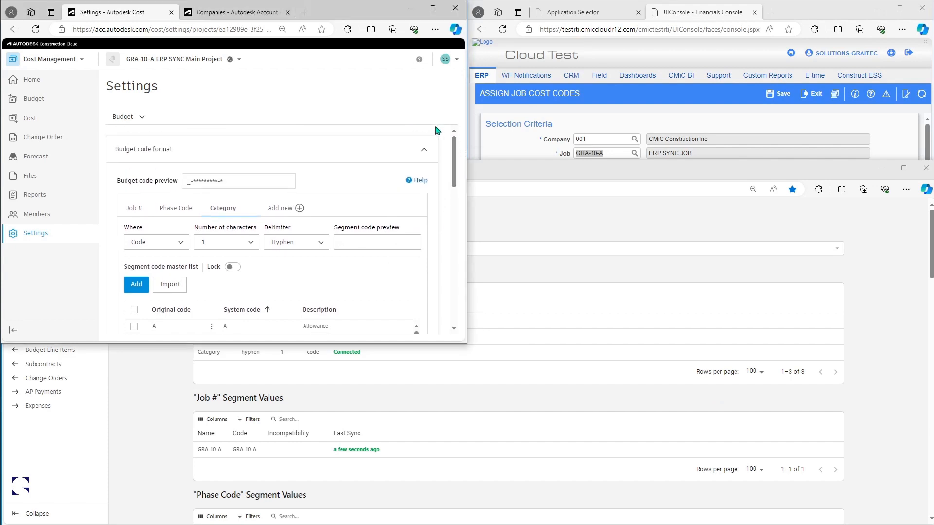
Step: Import the budget file "Medium Budget metric (CMiC)(GRA-10-A) .xlsx" into the Autodesk project's Budget
{"action": "left_click", "coordinate": [32, 98]}
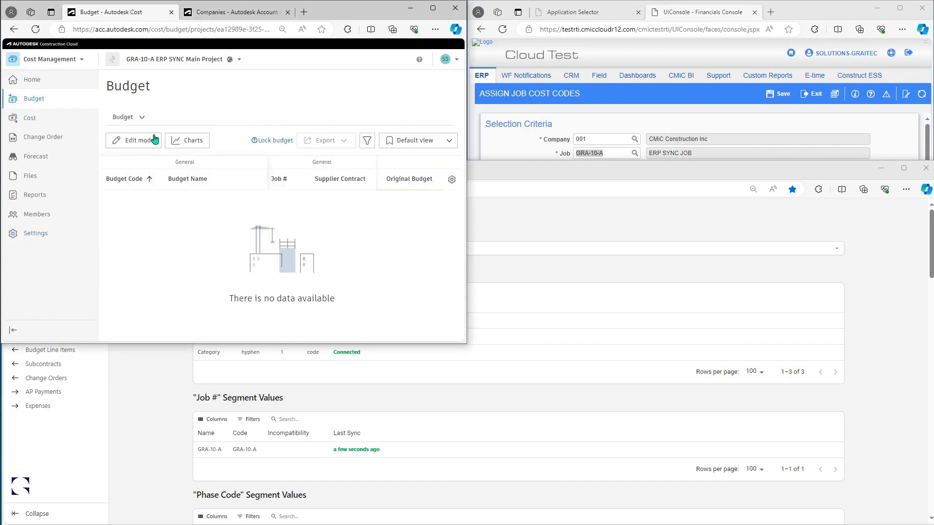
{"action": "left_click", "coordinate": [140, 142]}
{"action": "left_click", "coordinate": [222, 143]}
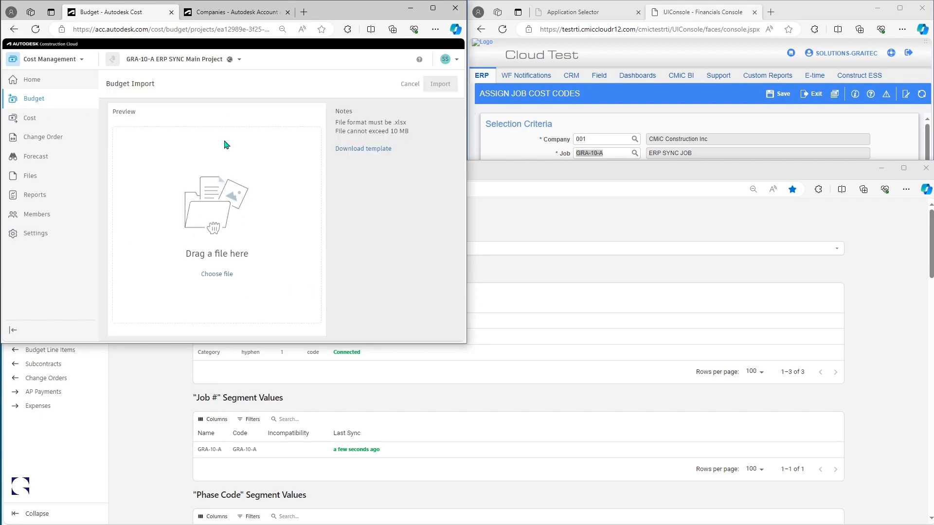
{"action": "left_click", "coordinate": [217, 274]}
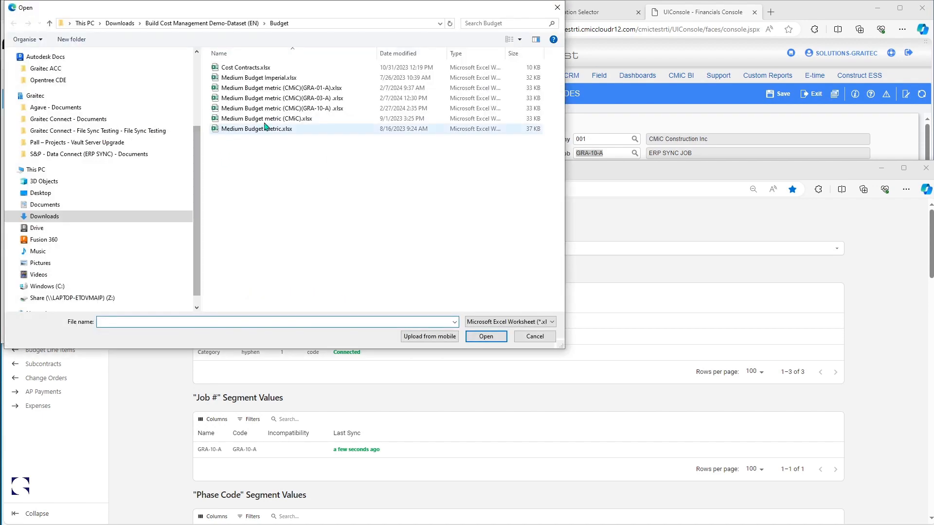
{"action": "left_click", "coordinate": [292, 109]}
{"action": "left_click", "coordinate": [481, 337]}
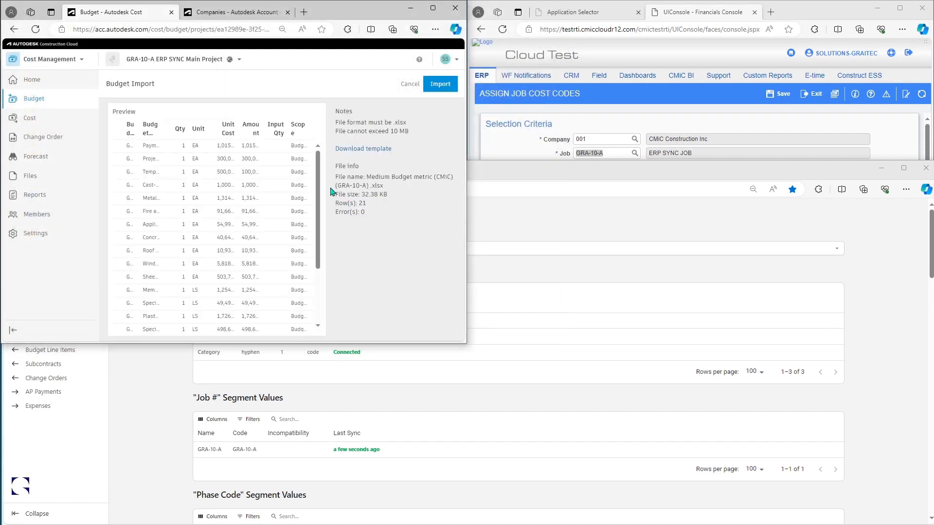
{"action": "left_click", "coordinate": [440, 87]}
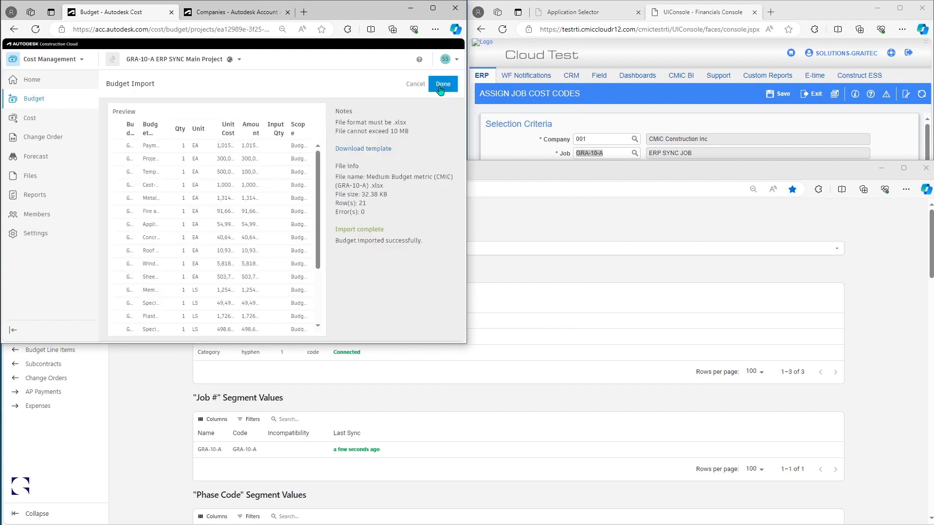
{"action": "left_click", "coordinate": [442, 86]}
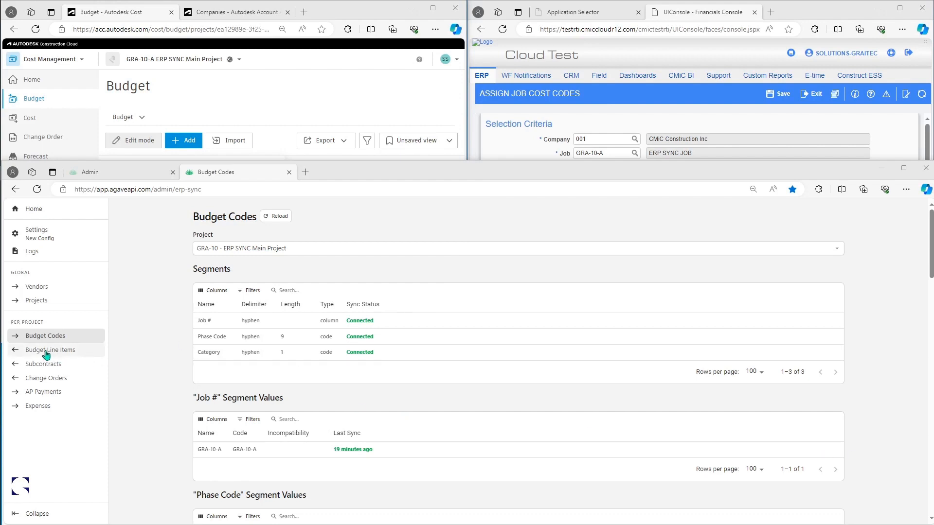
Step: Open the Budget Line Items sync page for GRA-10 - ERP SYNC Main Project and refresh its data
{"action": "left_click", "coordinate": [43, 351]}
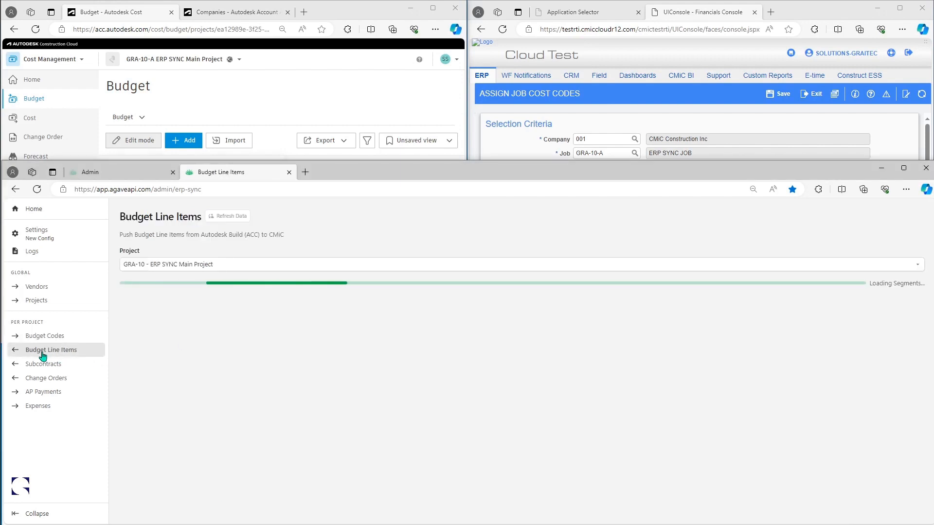
{"action": "left_click", "coordinate": [227, 216]}
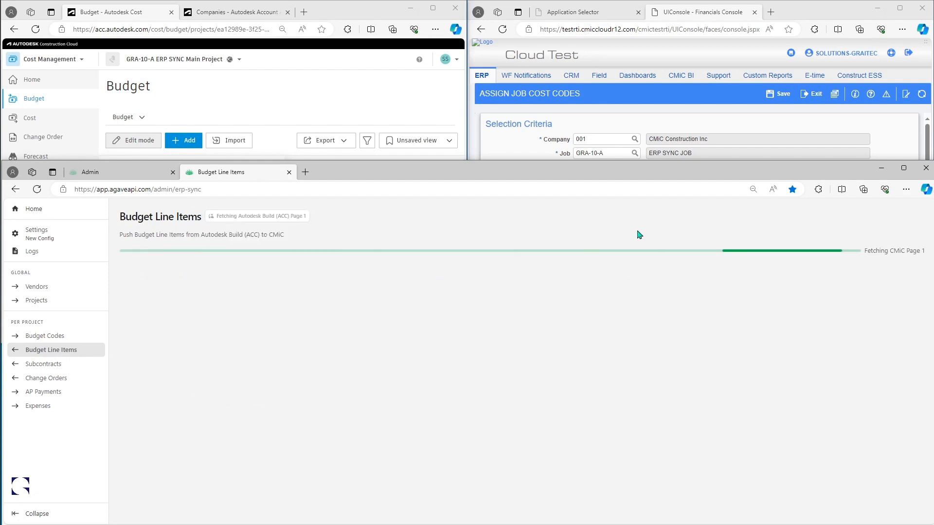
Step: In CMiC, open Enter Budget under Job Costing and check the budget detail of job GRA-10-A
{"action": "left_click", "coordinate": [799, 13]}
{"action": "left_click", "coordinate": [473, 211]}
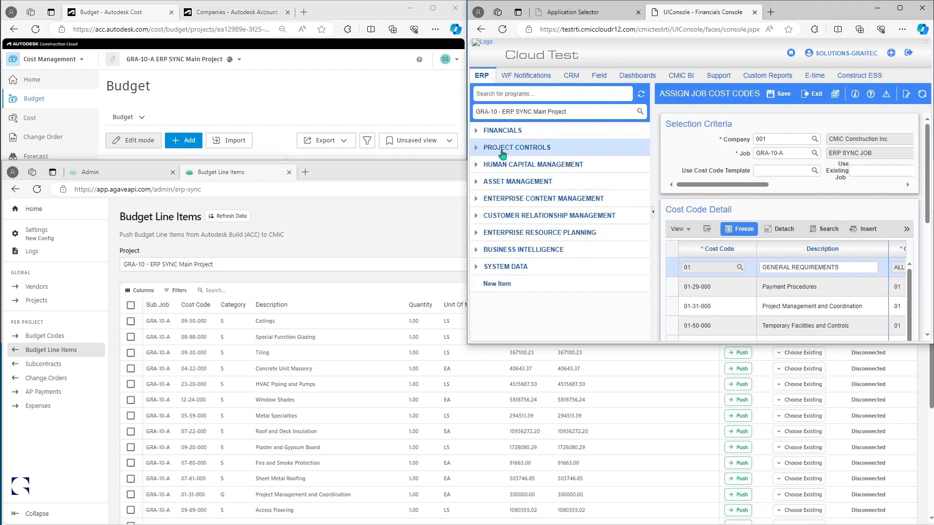
{"action": "left_click", "coordinate": [499, 150]}
{"action": "left_click", "coordinate": [512, 233]}
{"action": "left_click", "coordinate": [538, 318]}
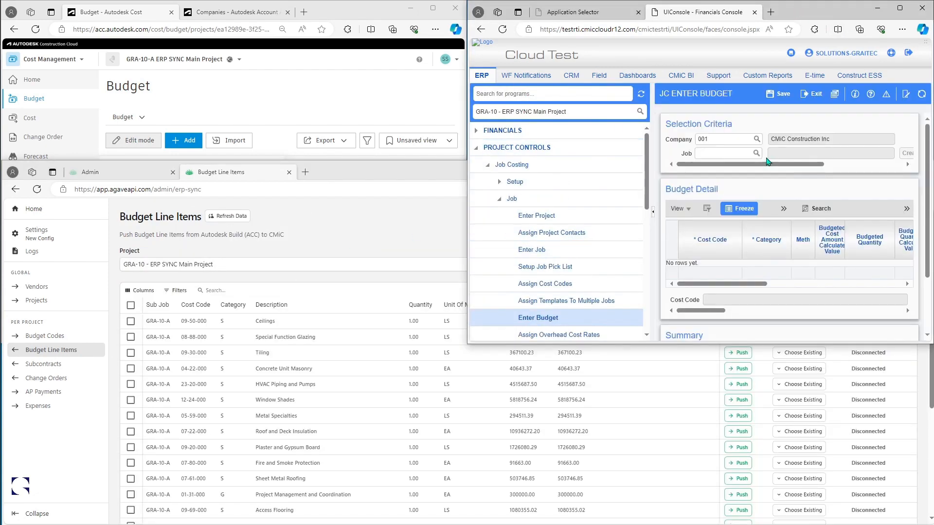
{"action": "left_click", "coordinate": [709, 153]}
{"action": "key", "text": "Caps_Lock"}
{"action": "type", "text": "GRA-10-A"}
{"action": "key", "text": "Tab"}
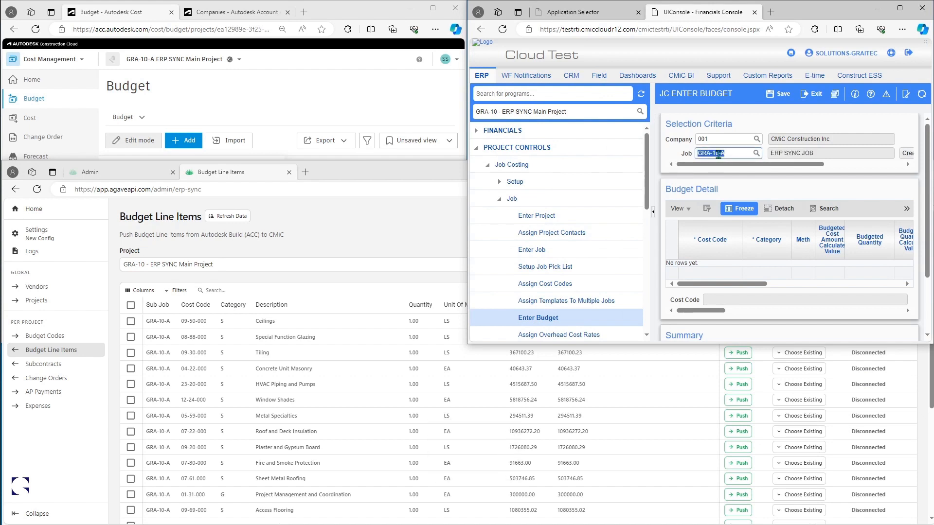
{"action": "left_click", "coordinate": [653, 212]}
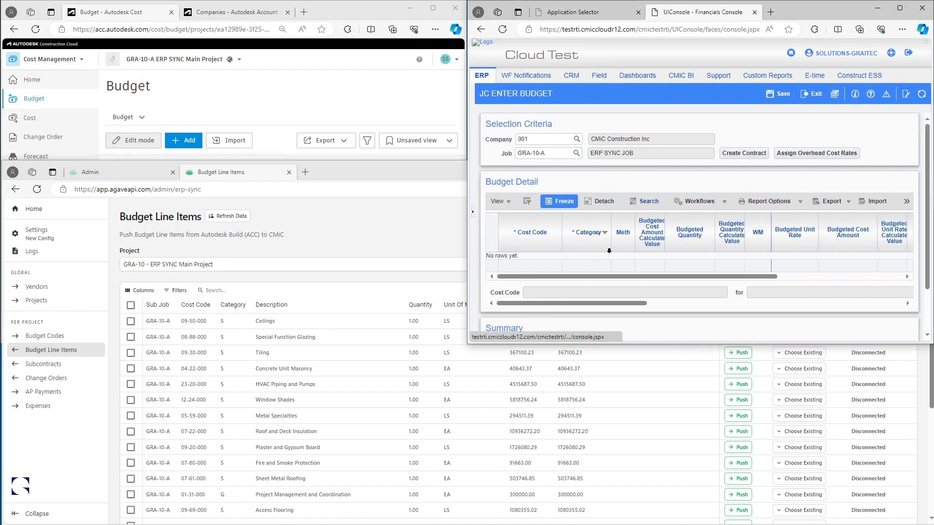
{"action": "triple_click", "coordinate": [529, 262]}
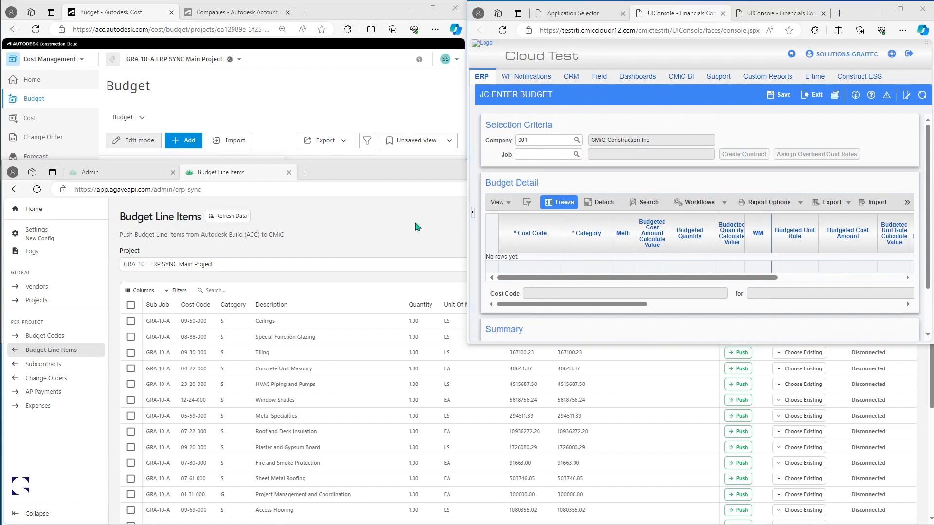
Step: Compare the total of the budget line items on the sync page with the budget total in Autodesk
{"action": "left_click", "coordinate": [417, 226]}
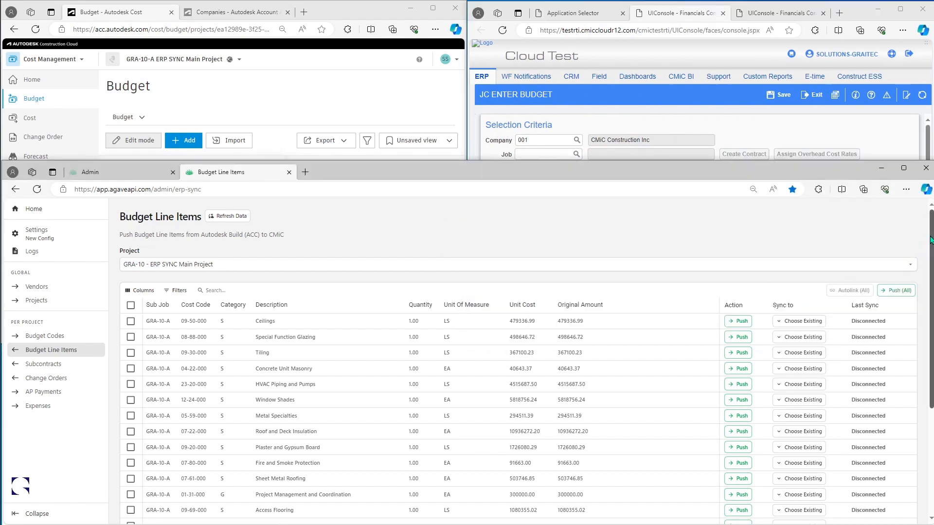
{"action": "left_click_drag", "start_coordinate": [930, 238], "coordinate": [911, 394]}
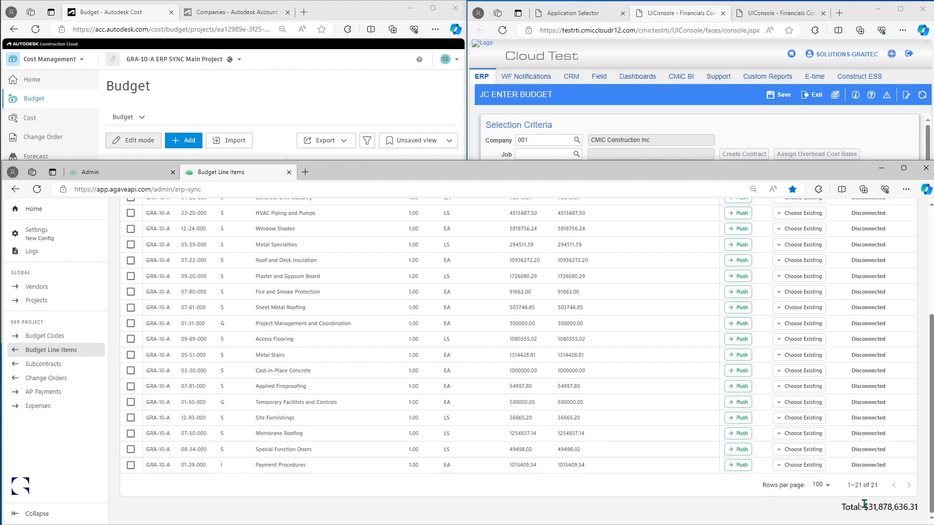
{"action": "left_click_drag", "start_coordinate": [864, 507], "coordinate": [919, 507]}
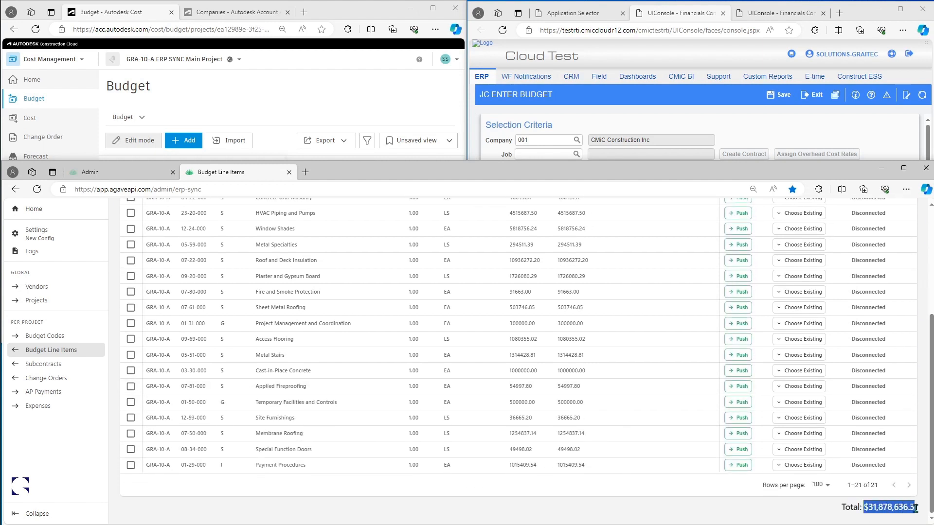
{"action": "left_click", "coordinate": [372, 80]}
{"action": "left_click_drag", "start_coordinate": [381, 183], "coordinate": [418, 188]}
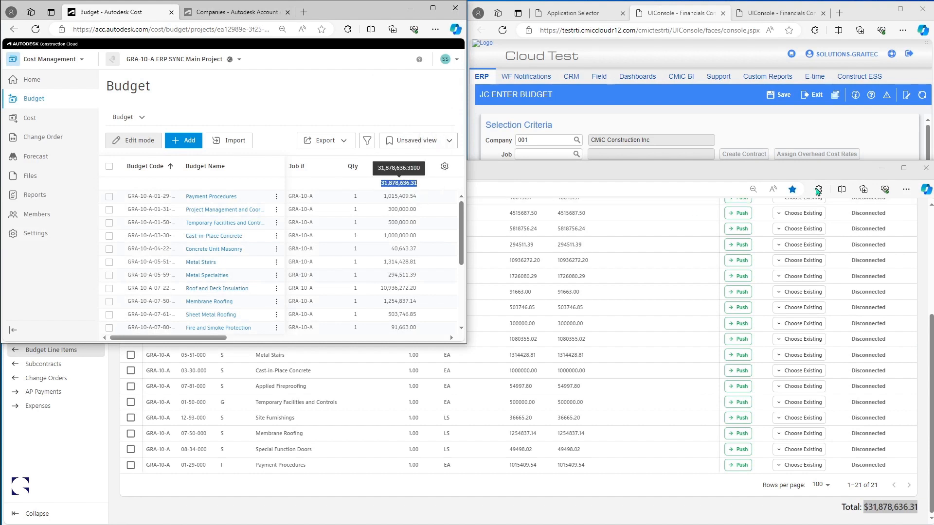
Step: Push all budget line items of GRA-10 - ERP SYNC Main Project from Autodesk Build to CMiC
{"action": "left_click", "coordinate": [830, 176]}
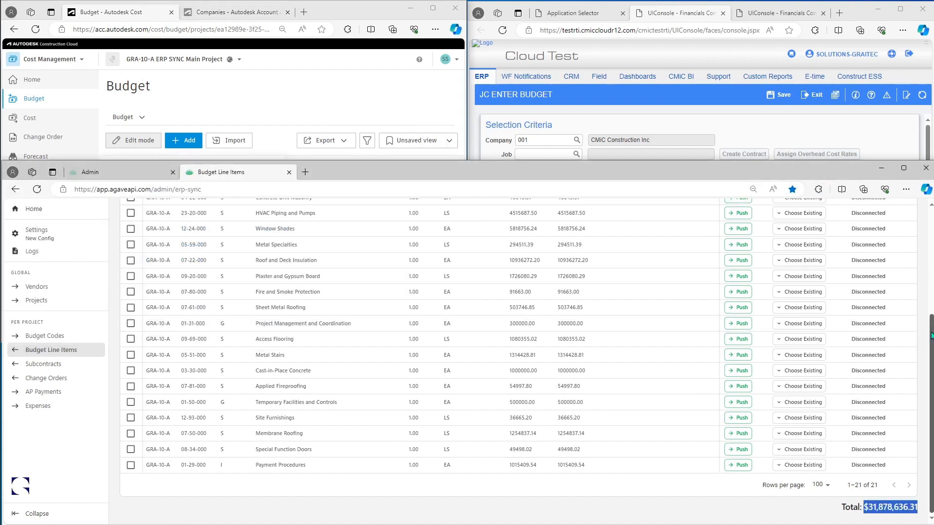
{"action": "scroll", "coordinate": [931, 334], "scroll_direction": "up", "scroll_amount": 4}
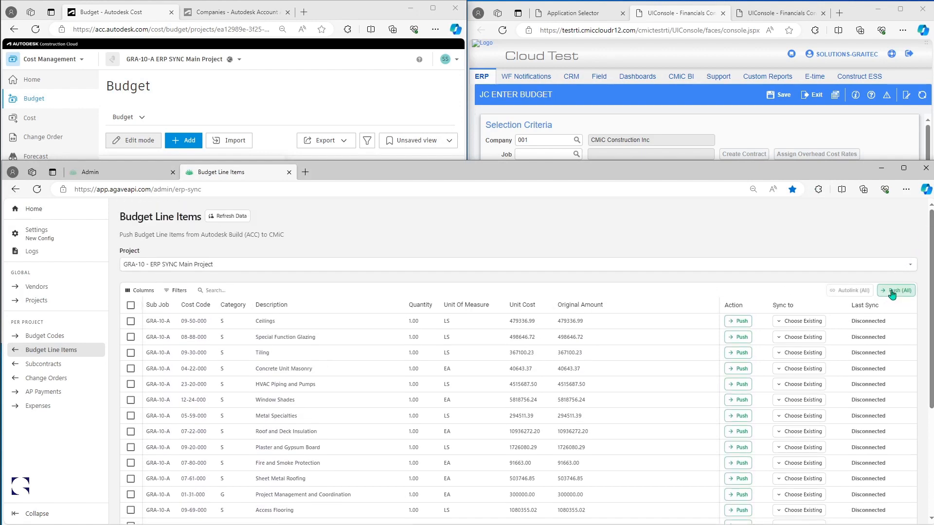
{"action": "left_click", "coordinate": [892, 292]}
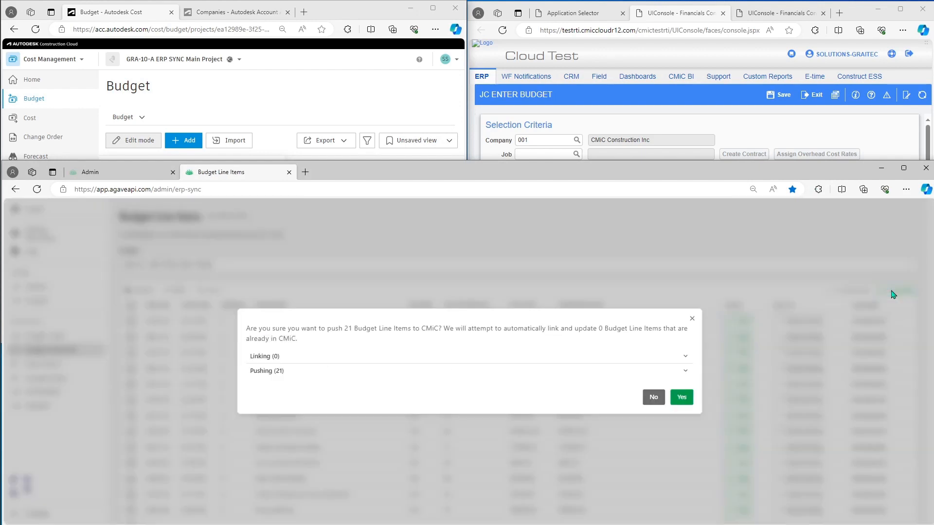
{"action": "left_click", "coordinate": [680, 397]}
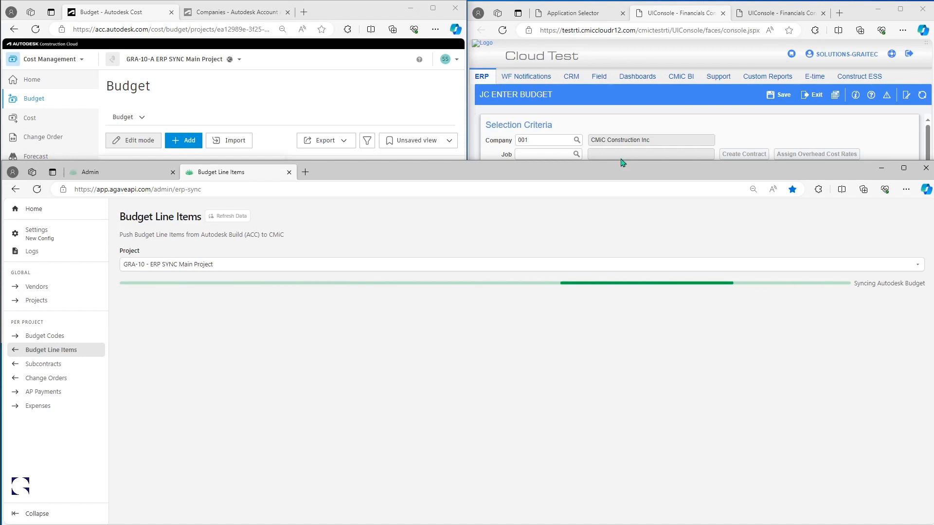
Step: Load job GRA-10-A in CMiC's Enter Budget screen and examine the pushed budget lines, returning to the Budget Line Items sync page
{"action": "left_click", "coordinate": [530, 142]}
{"action": "left_click", "coordinate": [536, 153]}
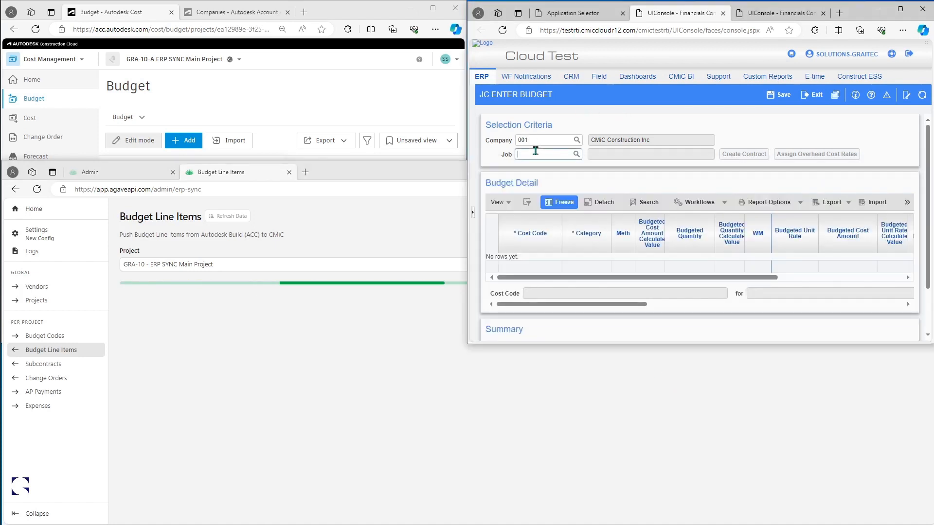
{"action": "type", "text": "GRA-"}
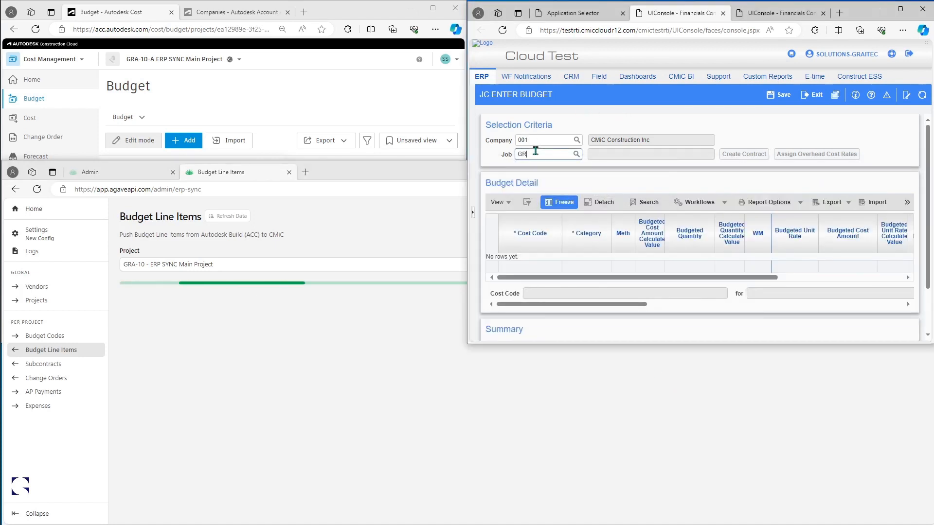
{"action": "type", "text": "10-A"}
{"action": "key", "text": "Return"}
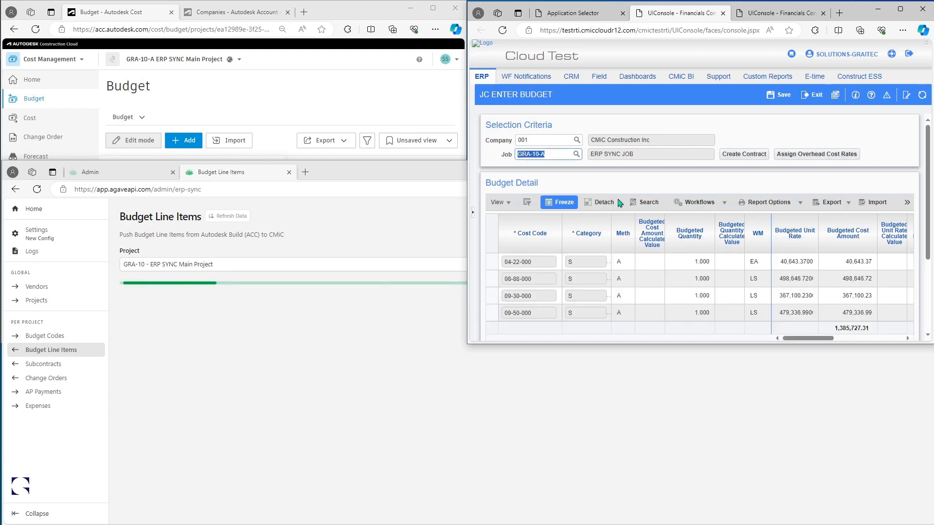
{"action": "left_click_drag", "start_coordinate": [928, 188], "coordinate": [929, 217]}
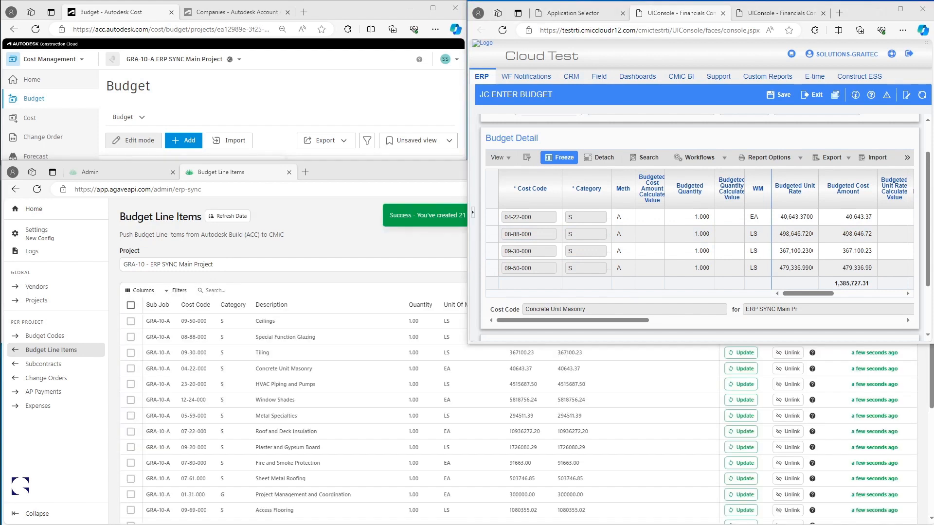
{"action": "left_click", "coordinate": [374, 242]}
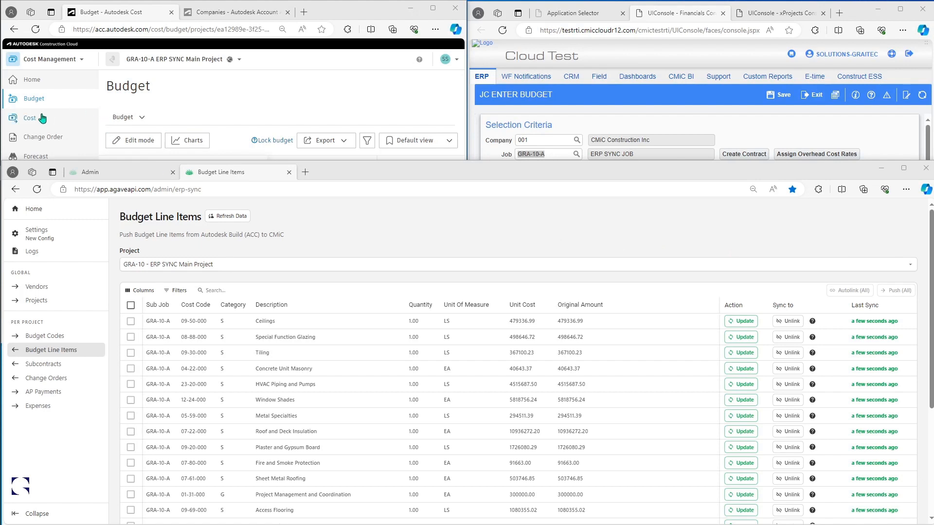
Step: In Autodesk Cost Management, open the Concrete contract and examine its details and the Cast-in-Place Concrete lines of its schedule of values in full page
{"action": "left_click", "coordinate": [22, 120]}
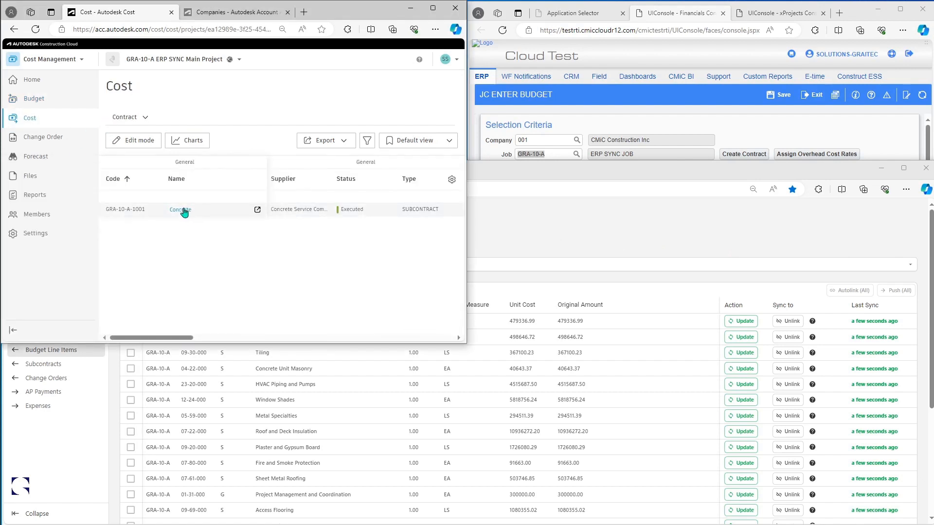
{"action": "left_click", "coordinate": [184, 211]}
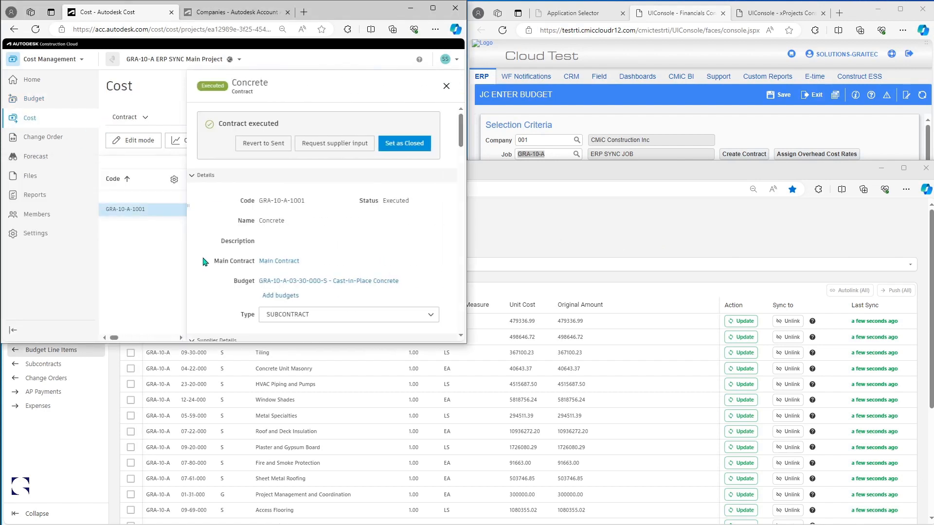
{"action": "scroll", "coordinate": [206, 262], "scroll_direction": "down", "scroll_amount": 1}
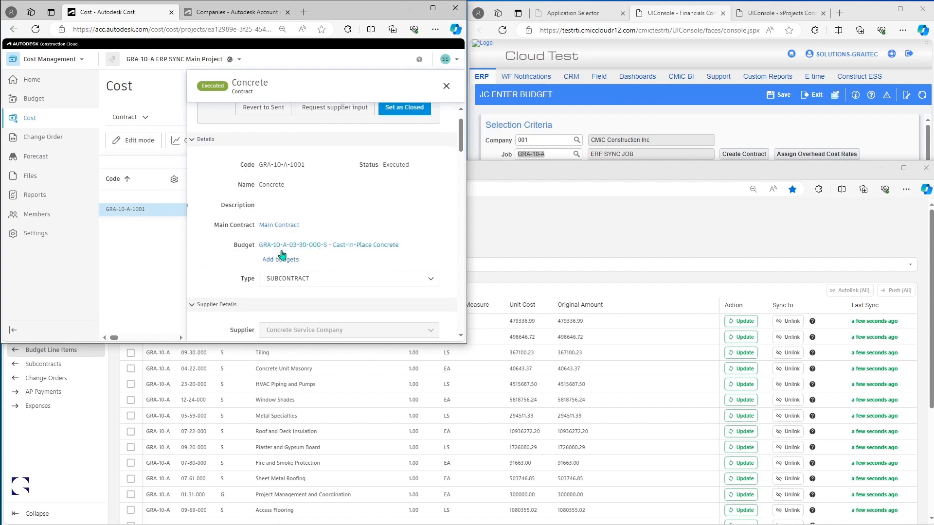
{"action": "scroll", "coordinate": [285, 248], "scroll_direction": "down", "scroll_amount": 1}
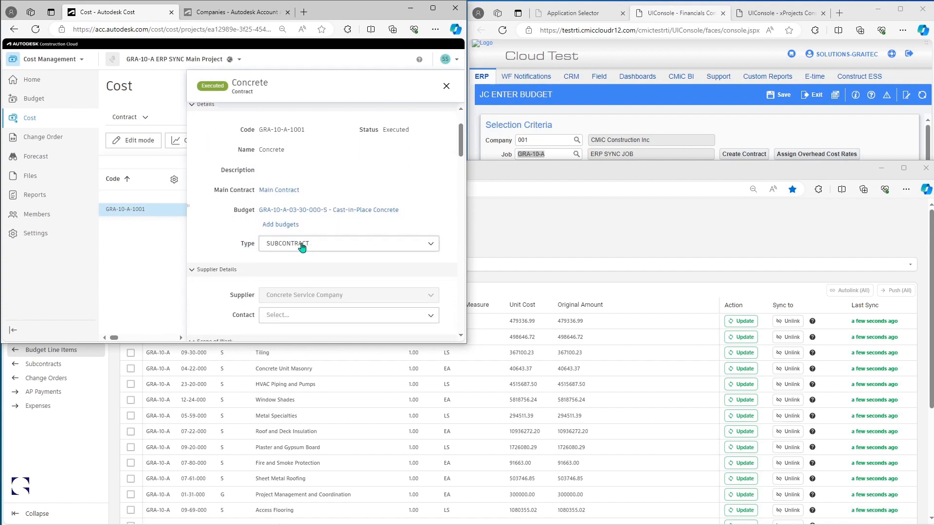
{"action": "scroll", "coordinate": [302, 247], "scroll_direction": "down", "scroll_amount": 3}
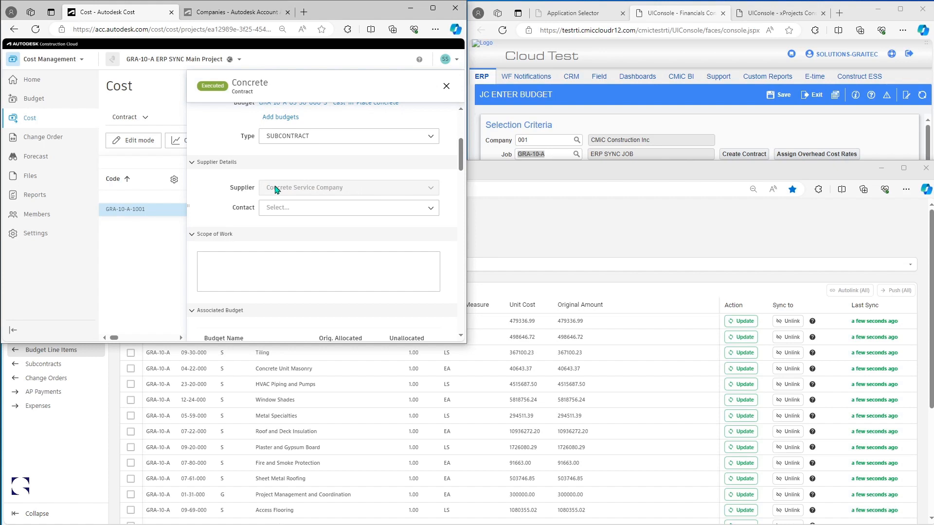
{"action": "scroll", "coordinate": [298, 208], "scroll_direction": "down", "scroll_amount": 3}
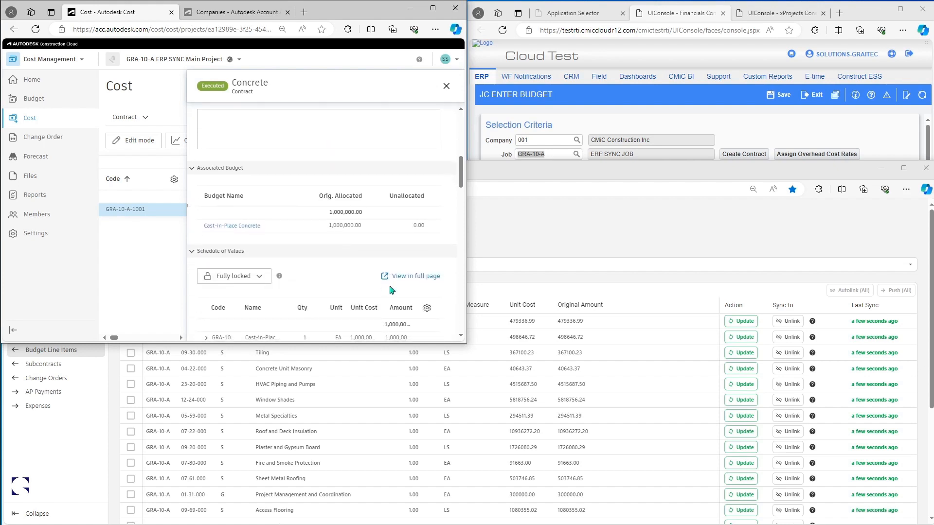
{"action": "scroll", "coordinate": [411, 273], "scroll_direction": "down", "scroll_amount": 1}
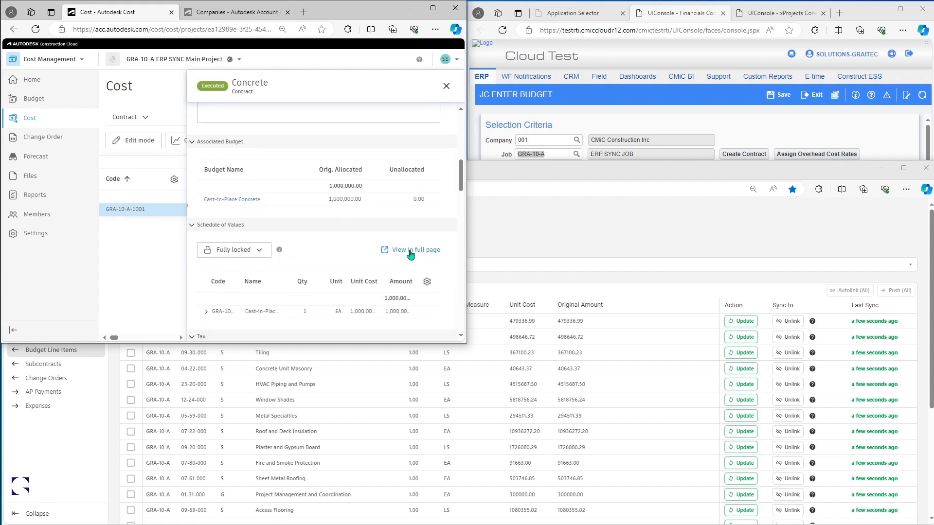
{"action": "left_click", "coordinate": [410, 246]}
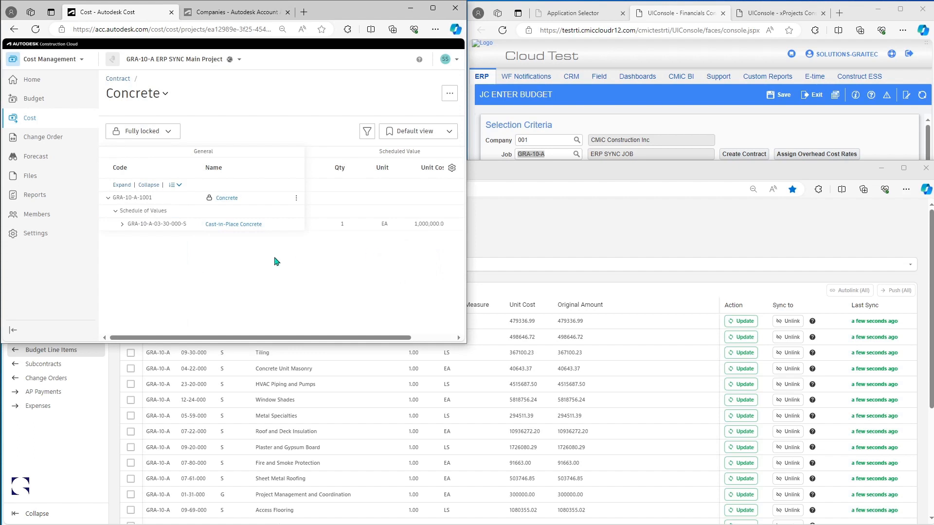
{"action": "left_click", "coordinate": [123, 225]}
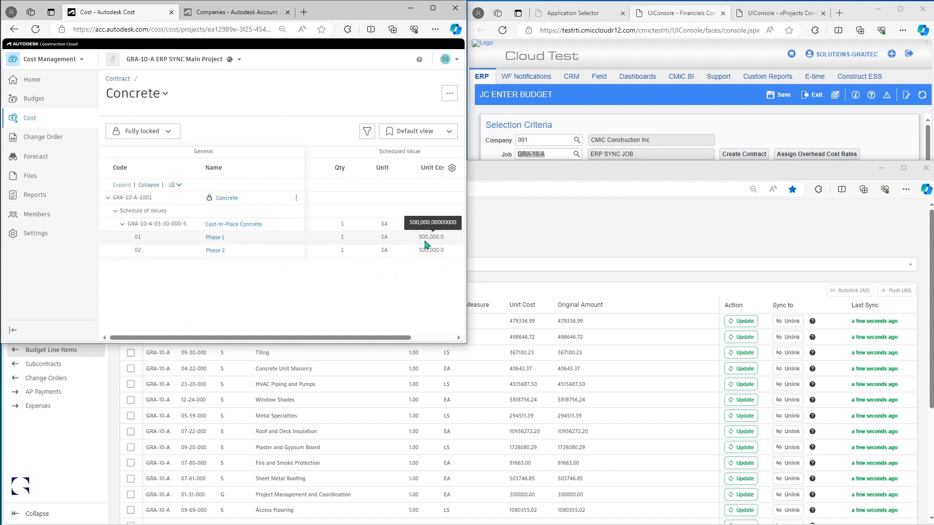
Step: Check the Subcontracts log of project GRA-10 in CMiC's xProjects console
{"action": "left_click", "coordinate": [707, 18]}
{"action": "left_click", "coordinate": [778, 14]}
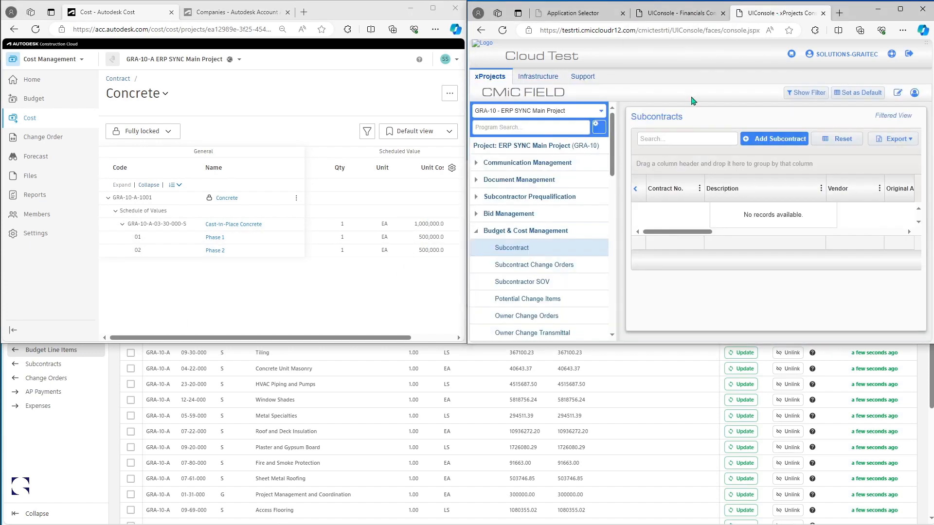
{"action": "left_click", "coordinate": [510, 249]}
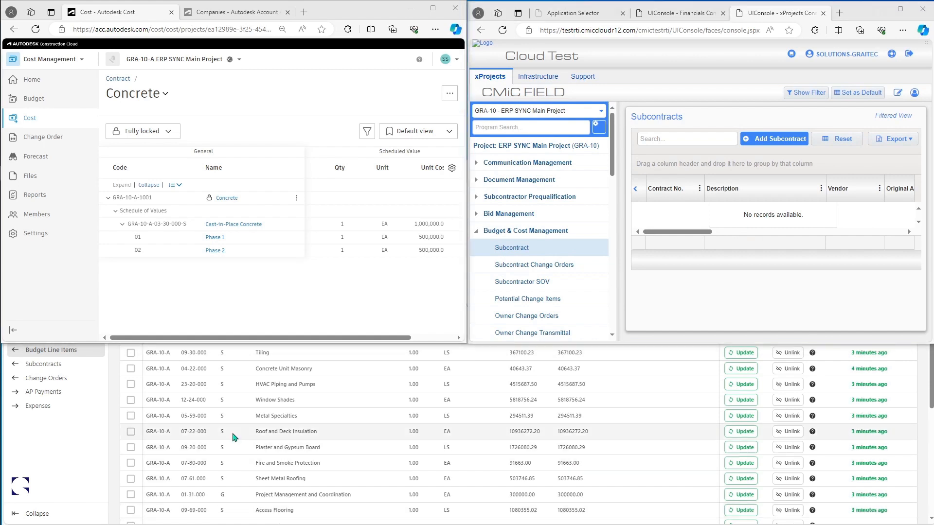
Step: On the ERP Sync site, push the Concrete subcontract of GRA-10 - ERP SYNC Main Project from Autodesk Build to CMiC
{"action": "left_click", "coordinate": [55, 444]}
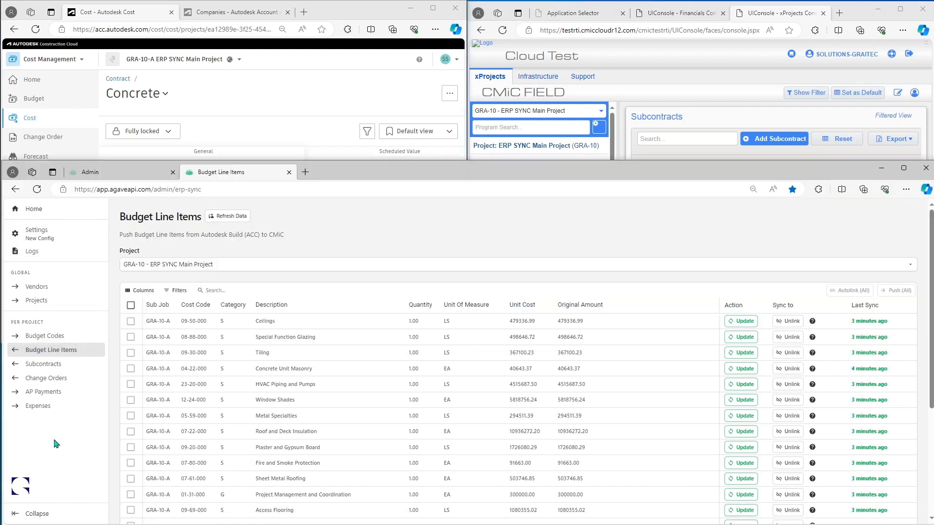
{"action": "left_click", "coordinate": [44, 366]}
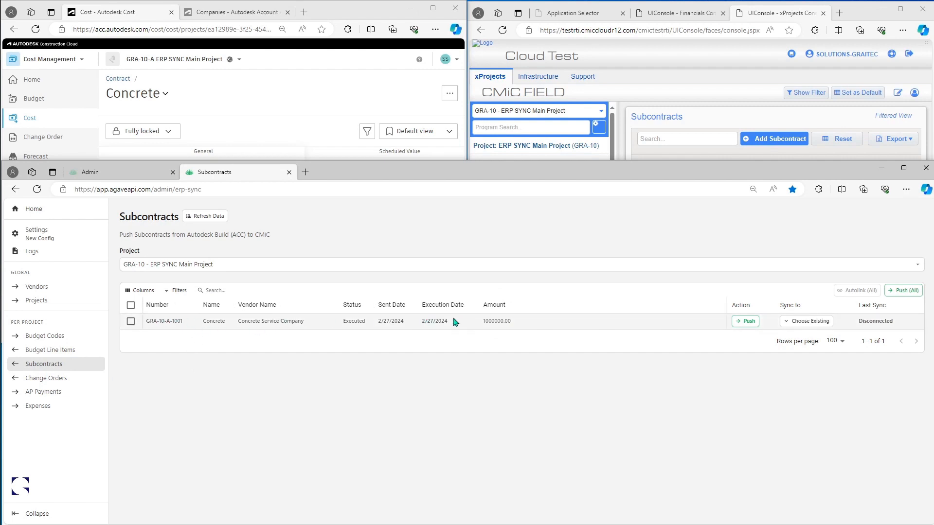
{"action": "left_click", "coordinate": [745, 323]}
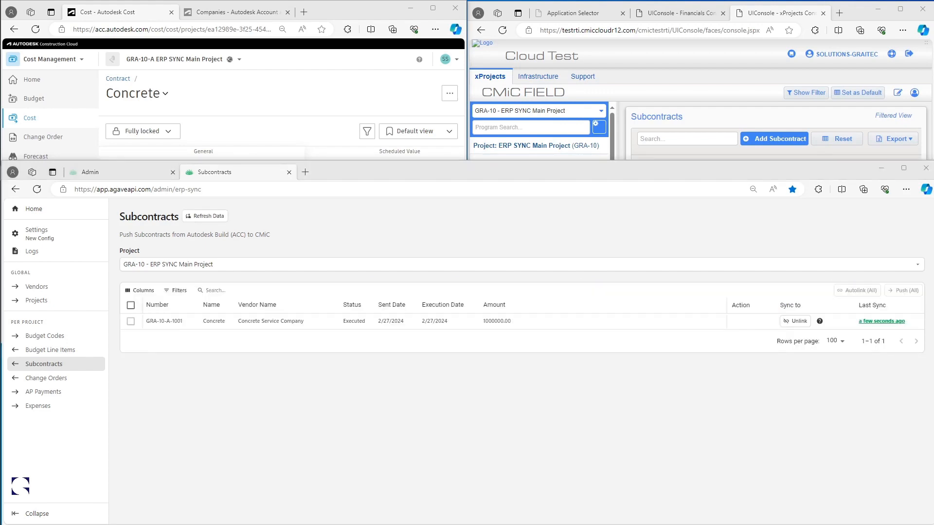
Step: Reload the subcontracts in CMiC xProjects, open the pushed Concrete subcontract and examine its details, schedule of values, job, phase and category
{"action": "left_click", "coordinate": [901, 9]}
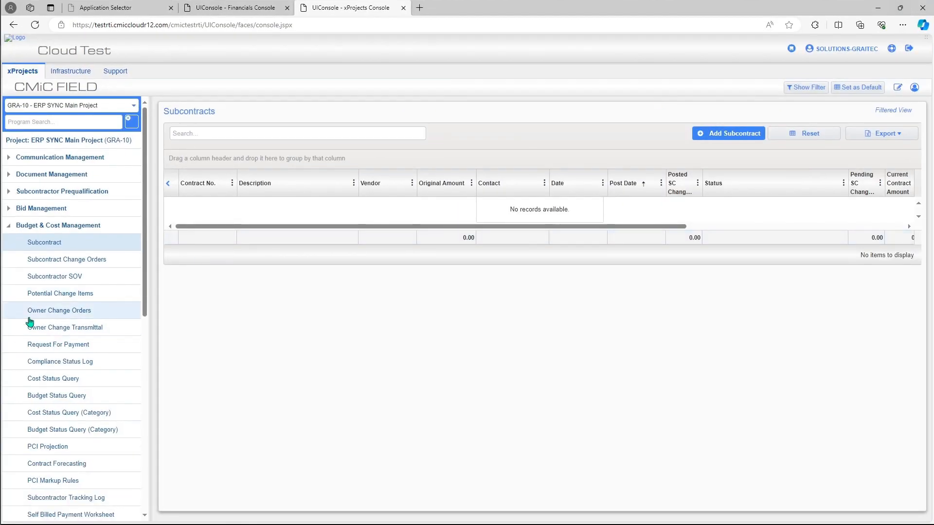
{"action": "left_click", "coordinate": [62, 246]}
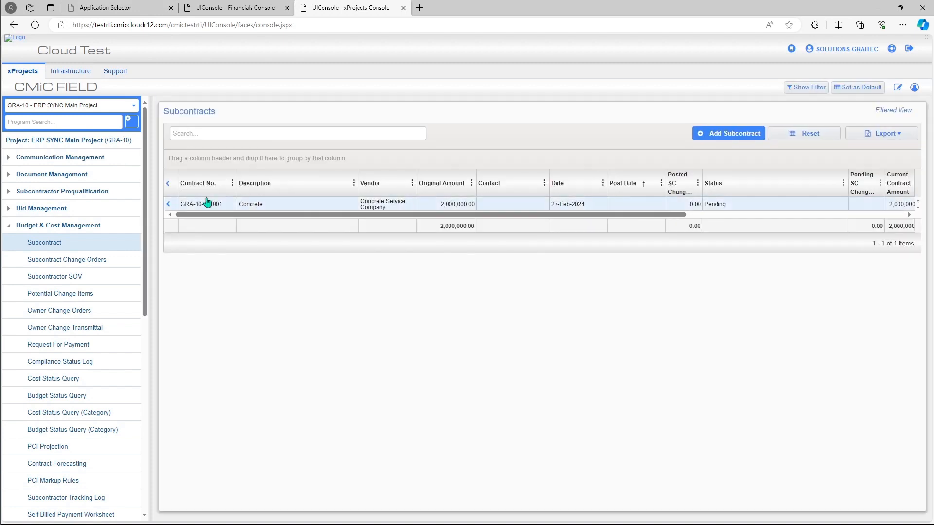
{"action": "left_click", "coordinate": [202, 205]}
{"action": "key", "text": "super+Down"}
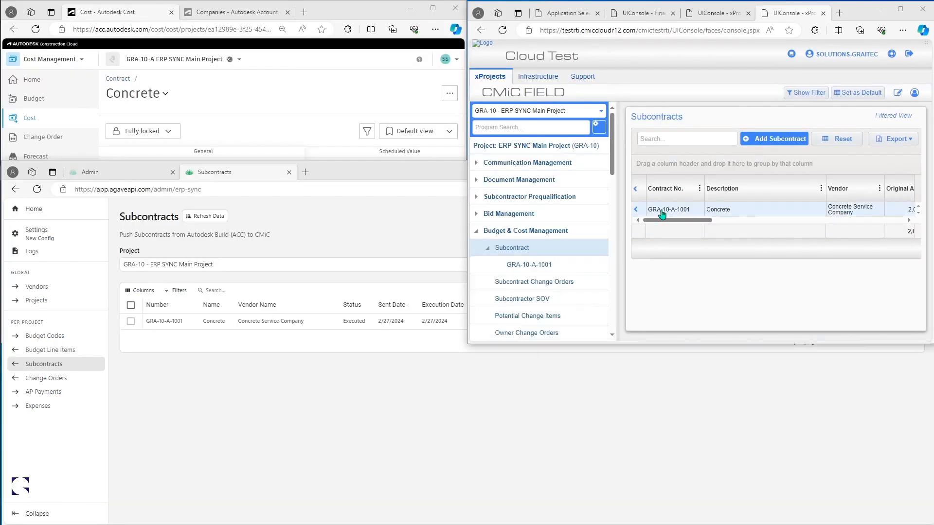
{"action": "left_click", "coordinate": [900, 9]}
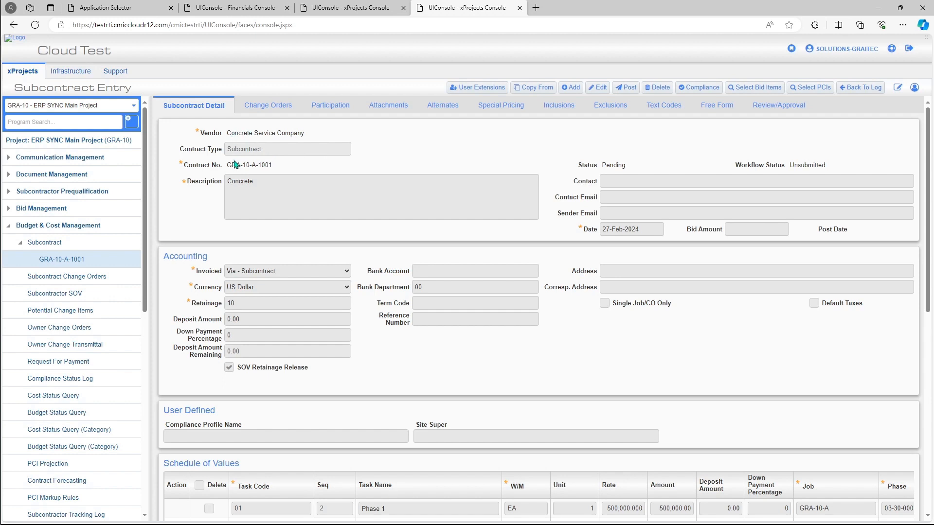
{"action": "scroll", "coordinate": [395, 221], "scroll_direction": "down", "scroll_amount": 2}
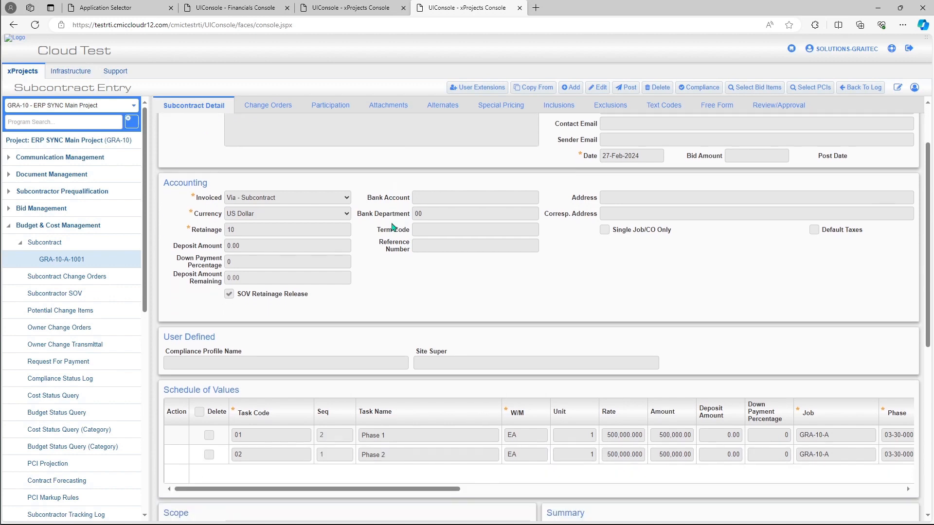
{"action": "scroll", "coordinate": [394, 227], "scroll_direction": "down", "scroll_amount": 4}
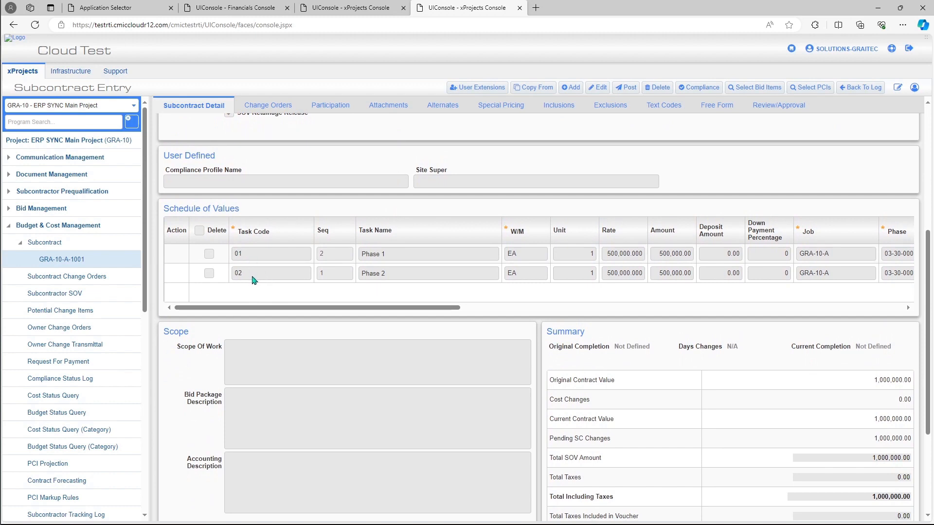
{"action": "left_click_drag", "start_coordinate": [414, 308], "coordinate": [591, 302]}
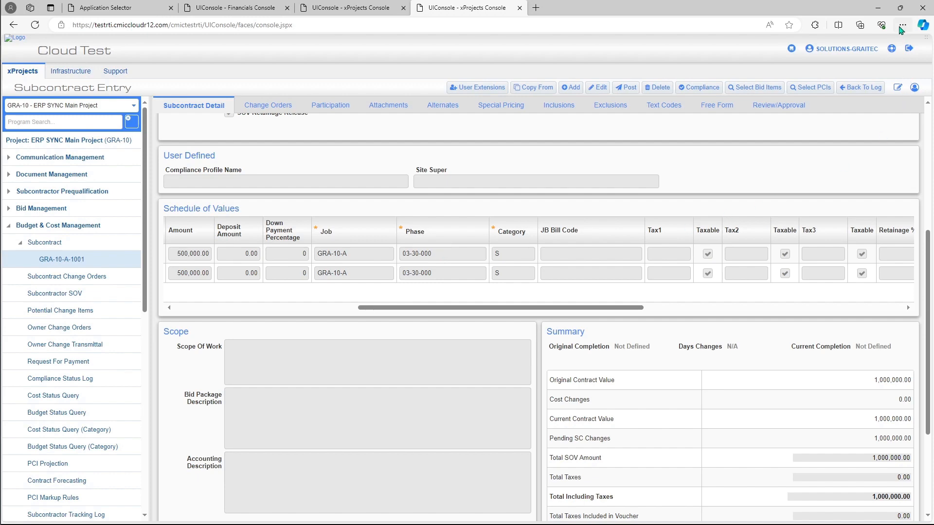
{"action": "left_click", "coordinate": [900, 7]}
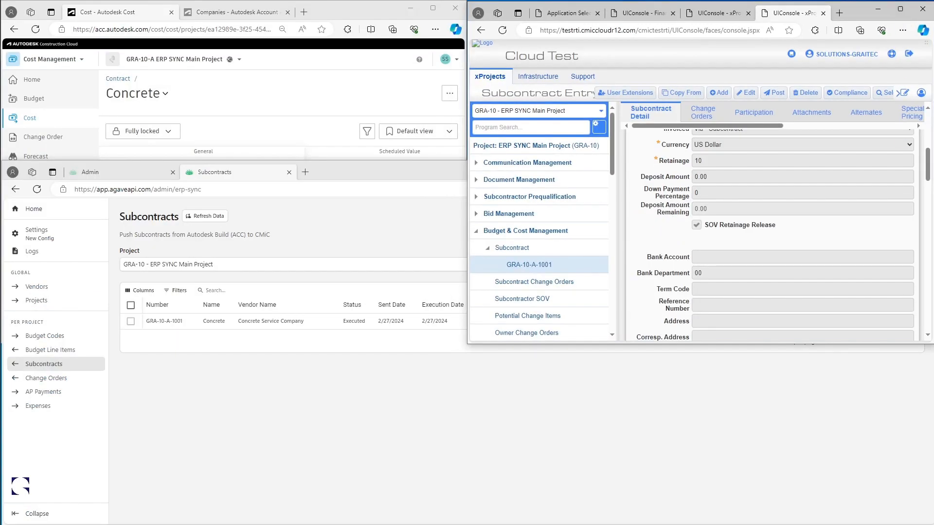
Step: In CMiC's Financials console, open Enter Request for Payment under Subcontract Management and review the request's vendor, contract and completed amounts in the schedule of values
{"action": "left_click", "coordinate": [643, 13]}
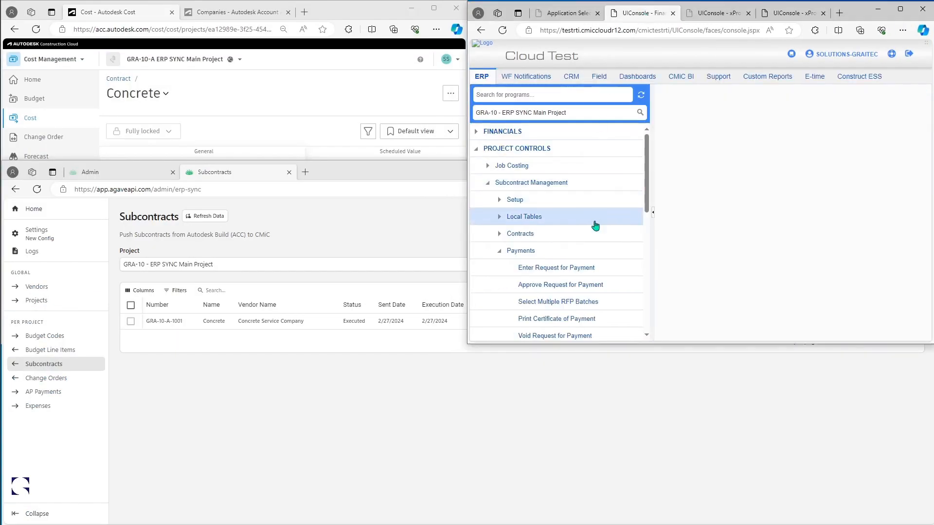
{"action": "left_click", "coordinate": [563, 268]}
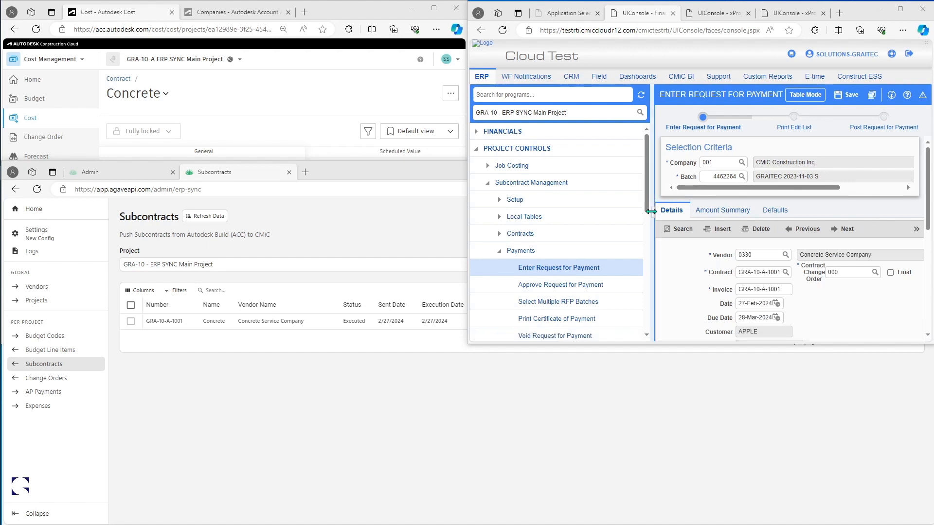
{"action": "left_click", "coordinate": [653, 212]}
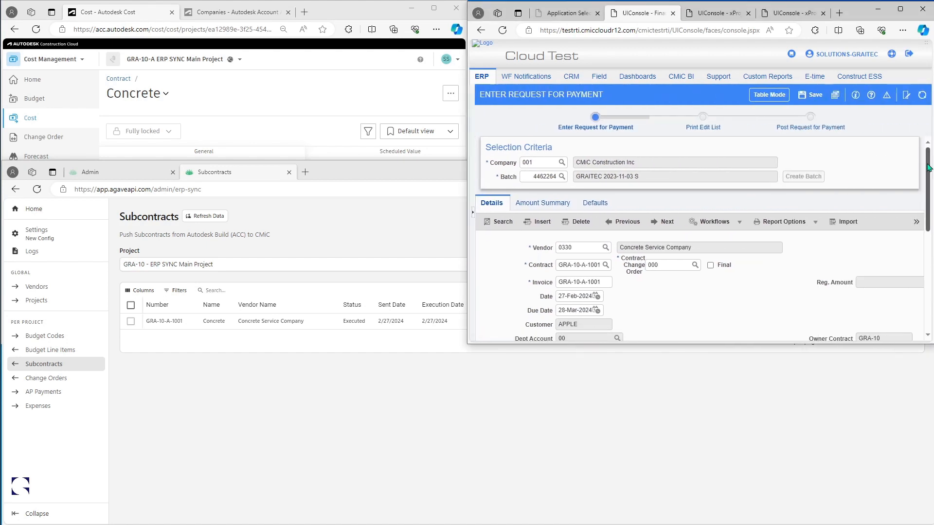
{"action": "left_click_drag", "start_coordinate": [928, 168], "coordinate": [930, 188]}
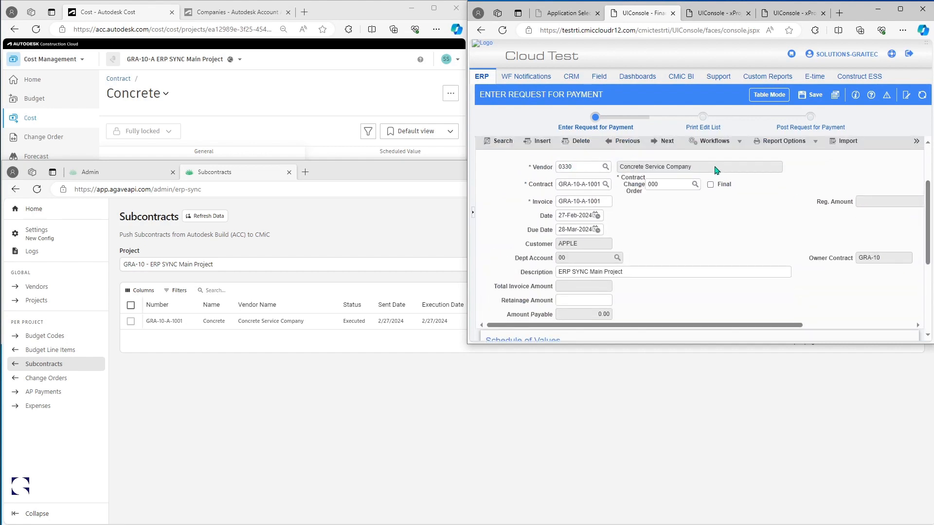
{"action": "left_click_drag", "start_coordinate": [716, 170], "coordinate": [621, 169]}
{"action": "left_click", "coordinate": [571, 184]}
{"action": "left_click_drag", "start_coordinate": [559, 185], "coordinate": [602, 185]}
{"action": "left_click", "coordinate": [735, 237]}
{"action": "scroll", "coordinate": [735, 234], "scroll_direction": "down", "scroll_amount": 4}
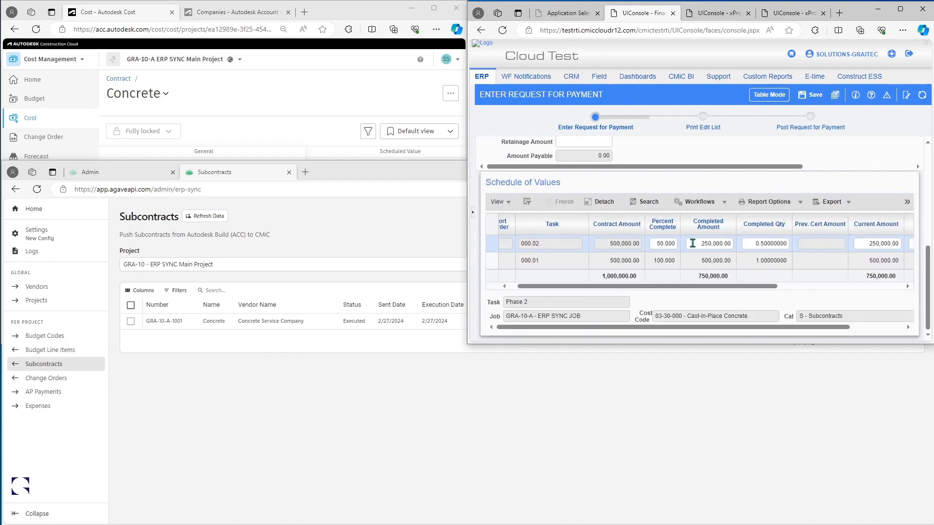
{"action": "scroll", "coordinate": [700, 244], "scroll_direction": "up", "scroll_amount": 5}
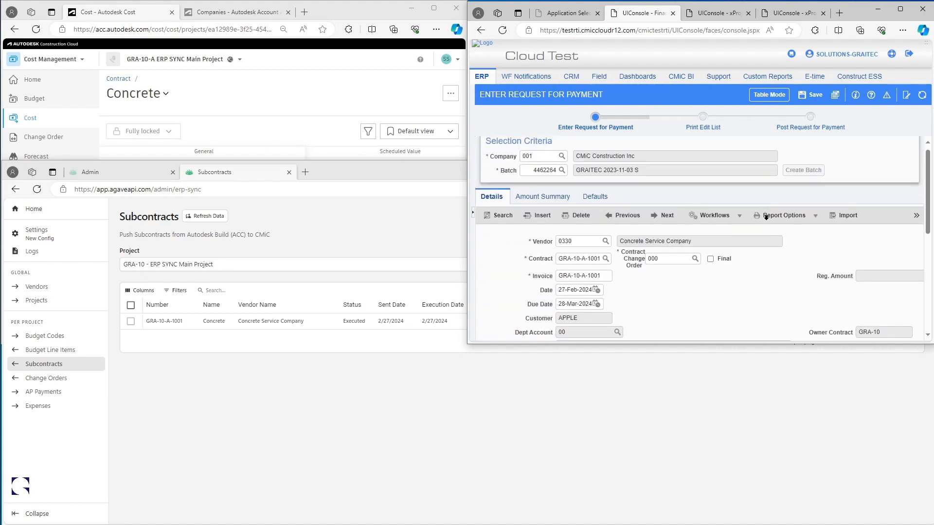
Step: Post the request for payment batch with the posting date 27-Feb-2024
{"action": "left_click", "coordinate": [810, 127]}
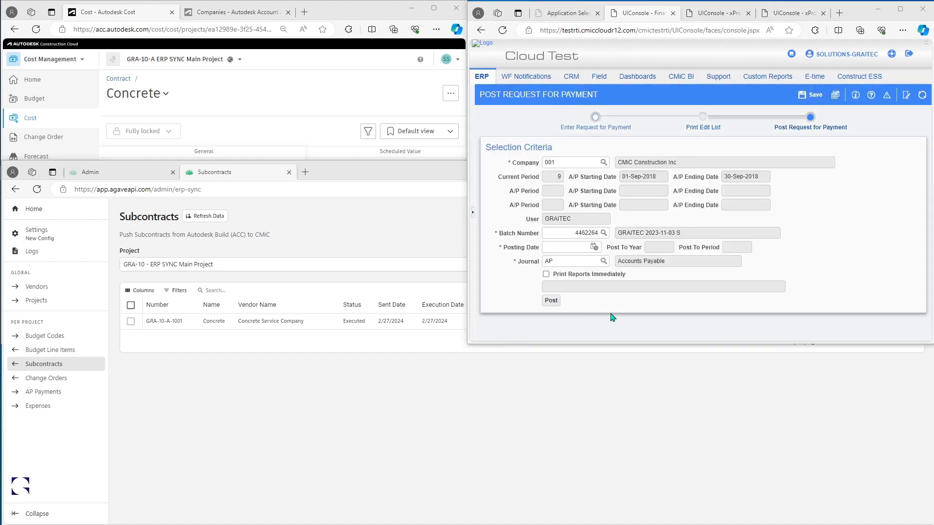
{"action": "left_click", "coordinate": [551, 300]}
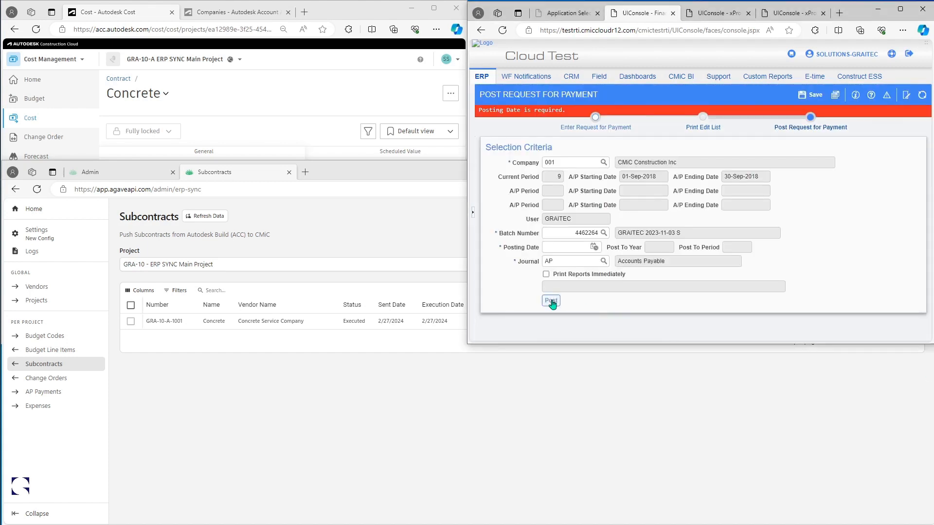
{"action": "left_click", "coordinate": [593, 247]}
{"action": "left_click", "coordinate": [641, 230]}
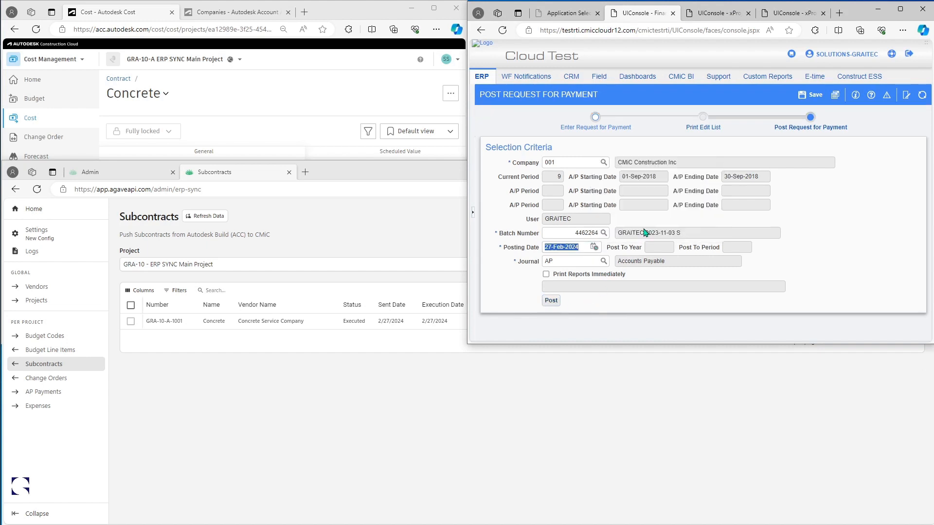
{"action": "left_click", "coordinate": [550, 301]}
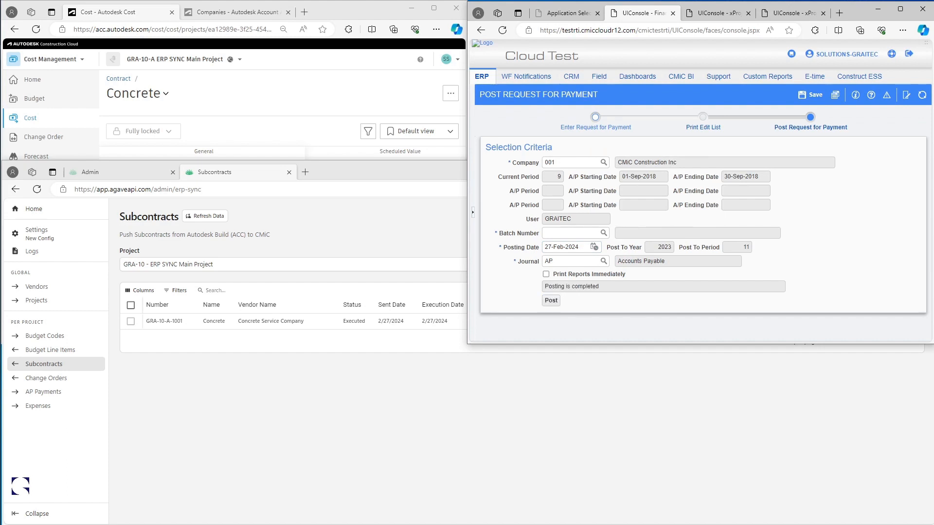
Step: In CMiC xProjects, open request for payment GRA-10-A-1001 of the ERP SYNC Main Project and review its status, amounts and schedule of values
{"action": "left_click", "coordinate": [788, 13]}
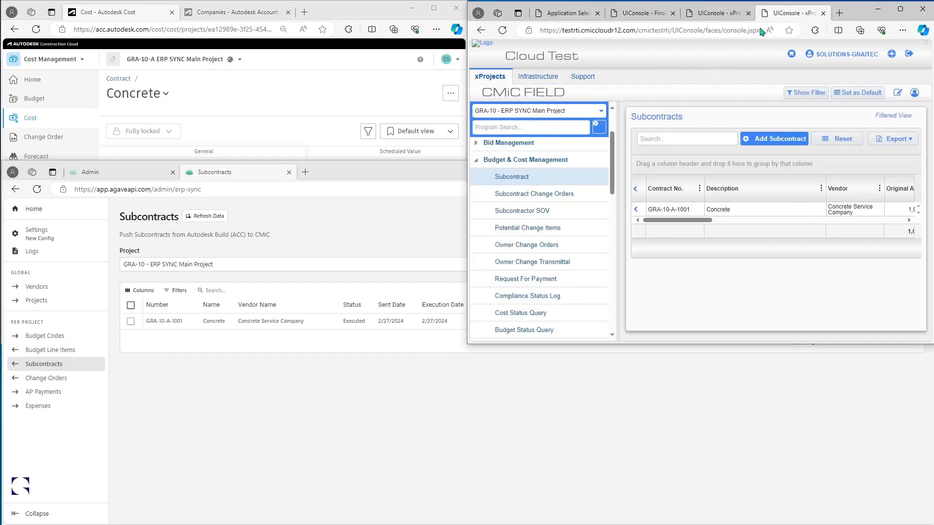
{"action": "left_click", "coordinate": [536, 282]}
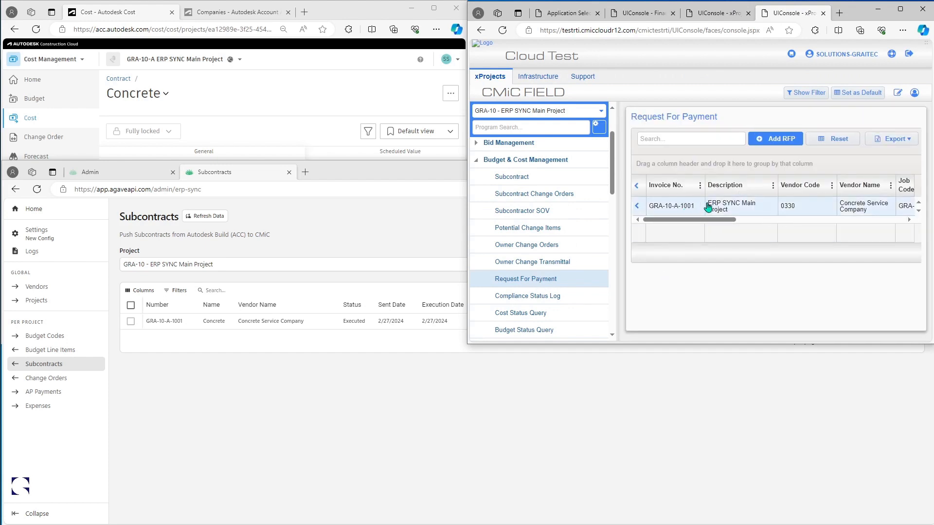
{"action": "left_click", "coordinate": [680, 207]}
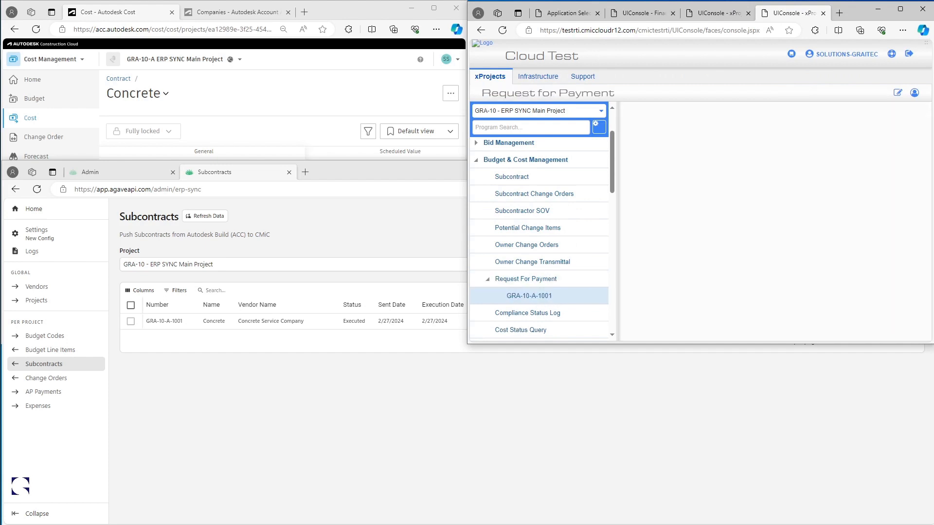
{"action": "left_click", "coordinate": [619, 258]}
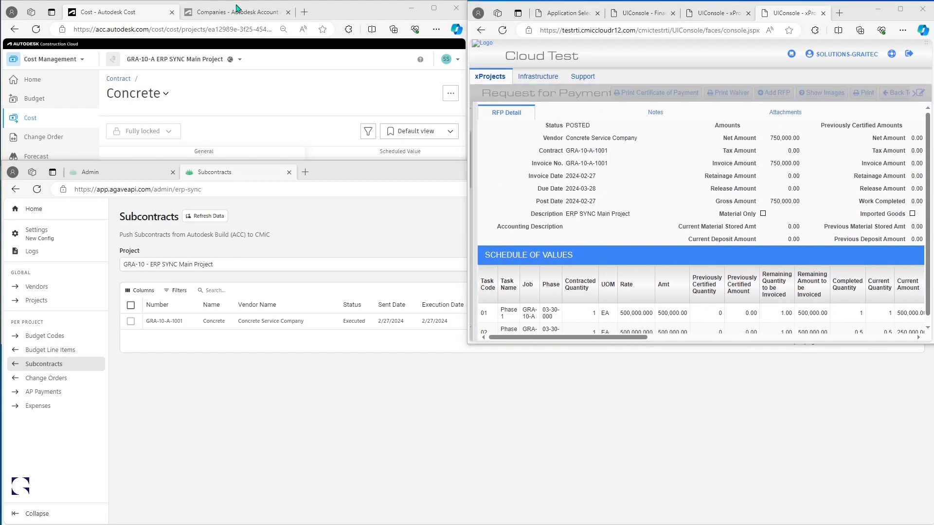
Step: Switch to Autodesk Build, leave the Concrete contract and check the project's cost payment applications
{"action": "left_click", "coordinate": [119, 9]}
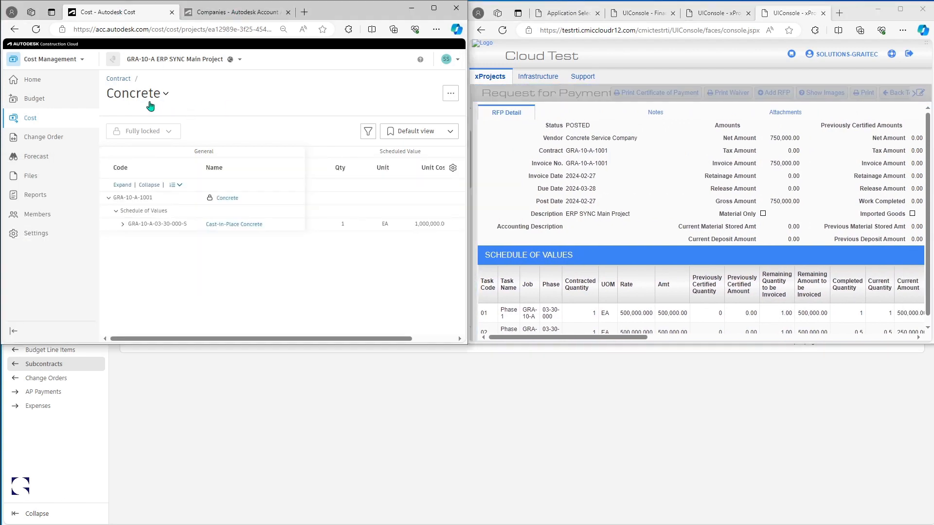
{"action": "left_click", "coordinate": [113, 84]}
{"action": "left_click", "coordinate": [146, 118]}
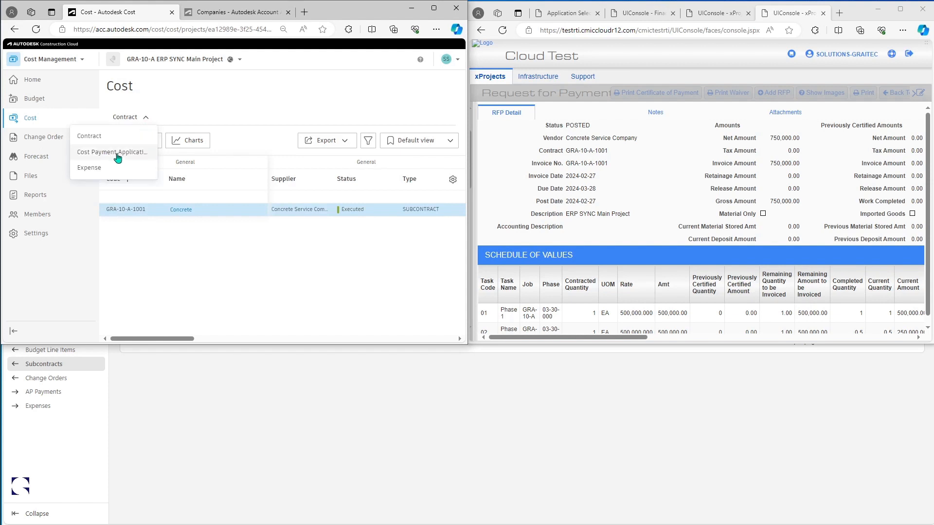
{"action": "left_click", "coordinate": [118, 152]}
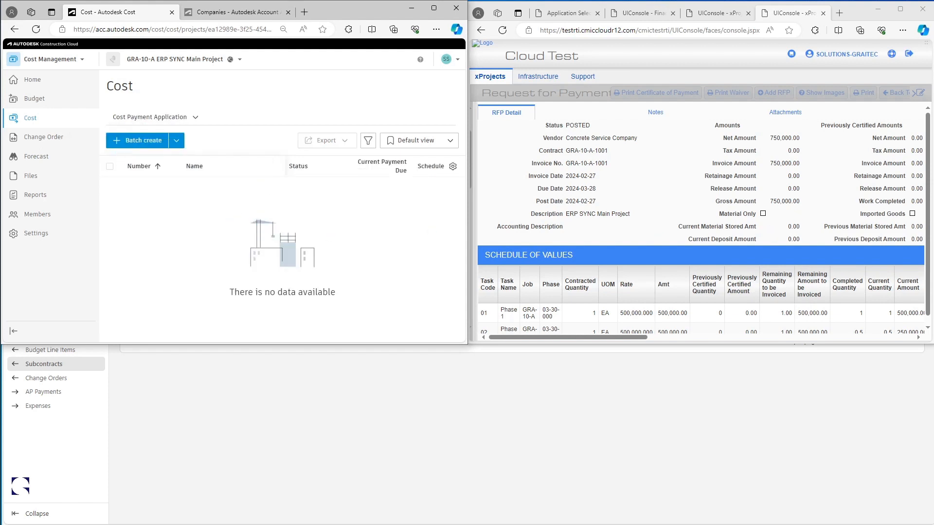
Step: On the ERP Sync site, push the GRA-10-A-1001 AP payment of GRA-10 - ERP SYNC Main Project from CMiC to Autodesk Build
{"action": "left_click", "coordinate": [368, 415]}
{"action": "left_click", "coordinate": [43, 392]}
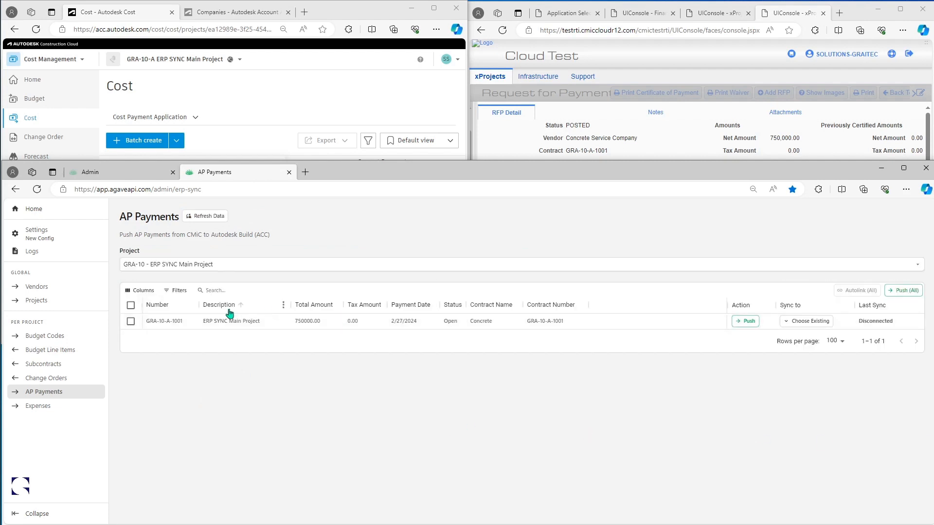
{"action": "left_click", "coordinate": [747, 322]}
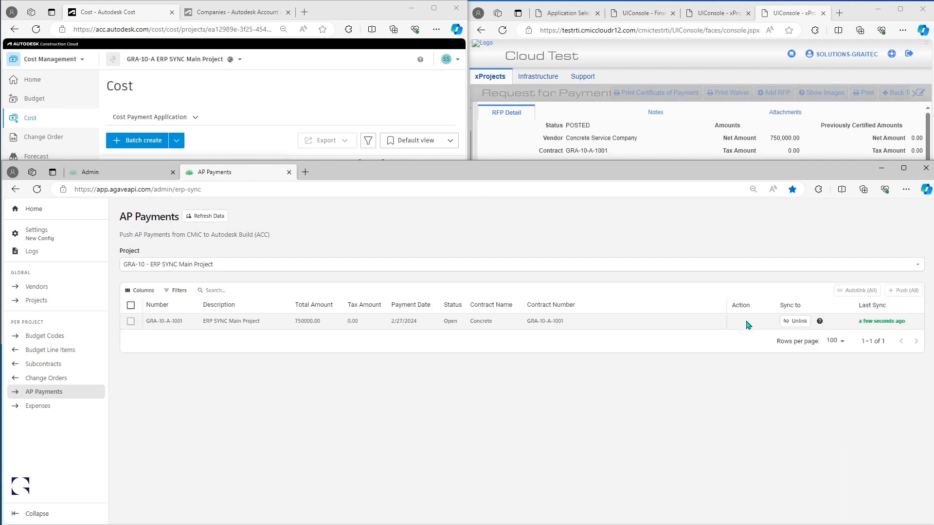
Step: Reload the cost payment applications in Autodesk Build and enlarge the window to review the pushed payment's status and amounts
{"action": "left_click", "coordinate": [350, 84]}
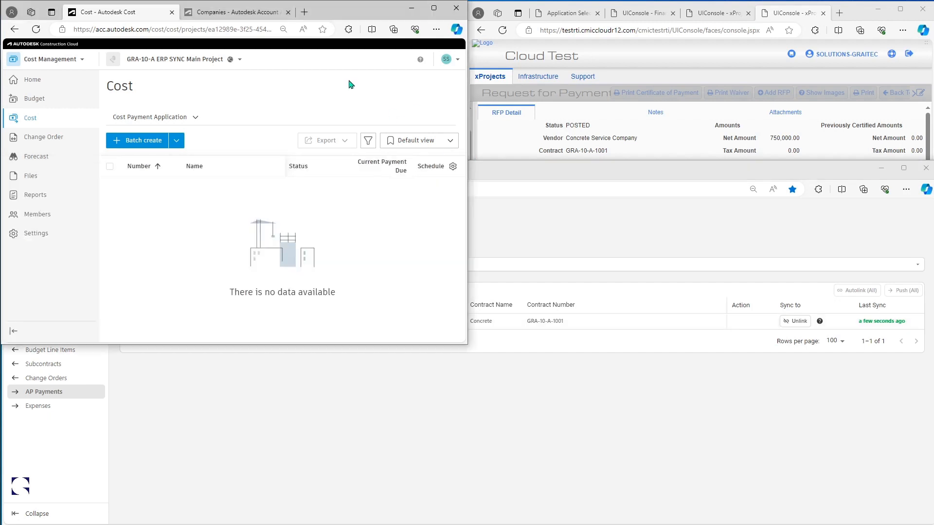
{"action": "left_click", "coordinate": [37, 30]}
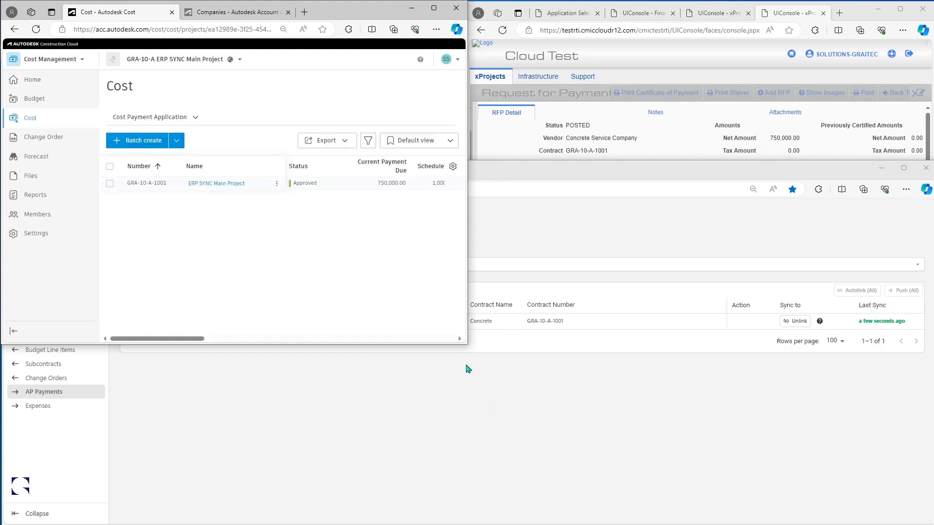
{"action": "left_click_drag", "start_coordinate": [464, 345], "coordinate": [778, 486]}
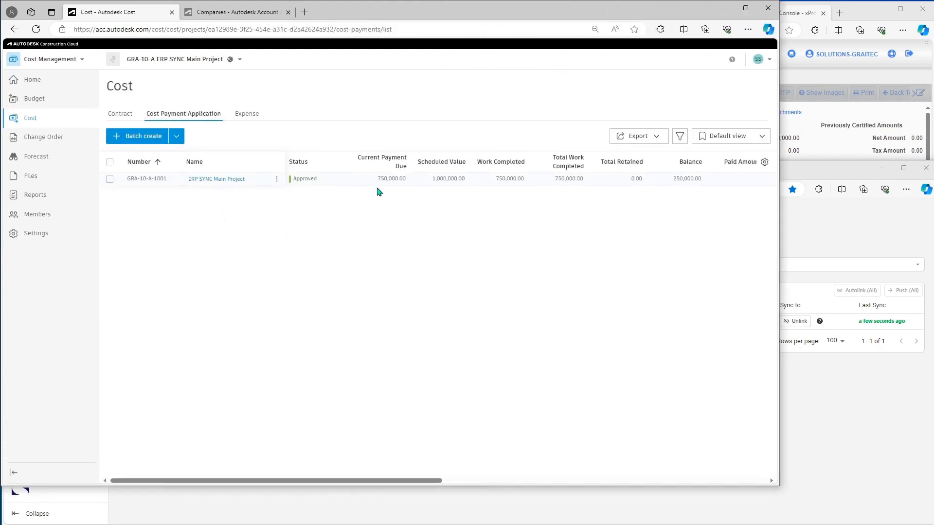
{"action": "left_click_drag", "start_coordinate": [416, 480], "coordinate": [327, 477]}
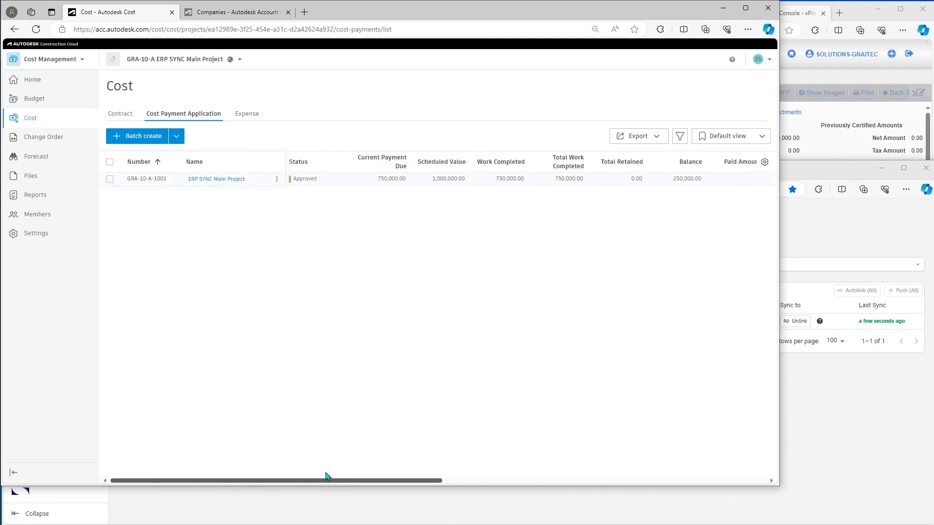
Step: Open the ERP SYNC Main Project payment application, examine the Cast-in-Place Concrete phases' completed work, and return to a maximized ERP Sync window
{"action": "left_click", "coordinate": [212, 179]}
{"action": "left_click", "coordinate": [261, 179]}
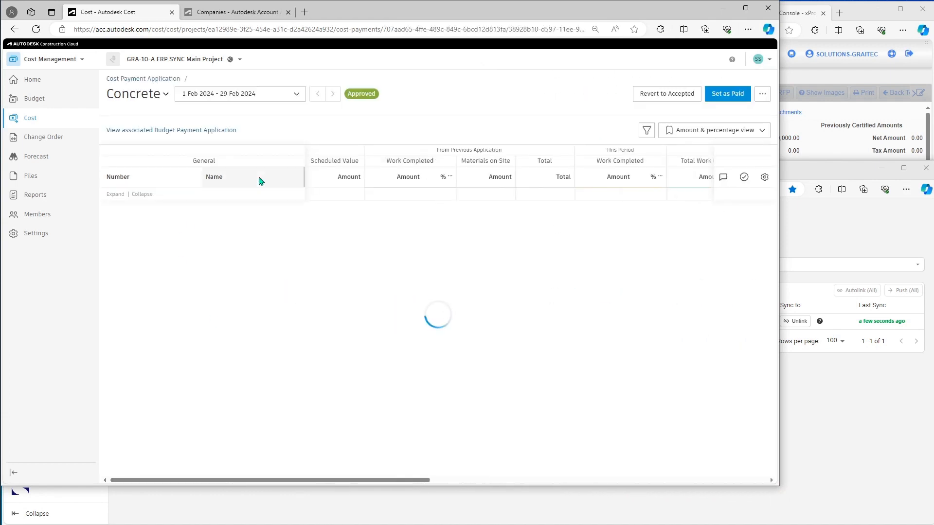
{"action": "left_click", "coordinate": [116, 234]}
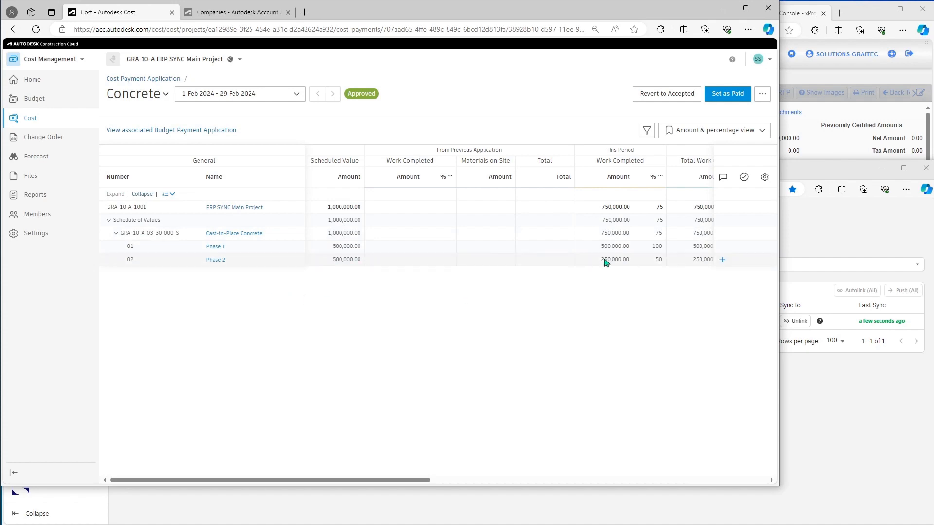
{"action": "left_click", "coordinate": [903, 168]}
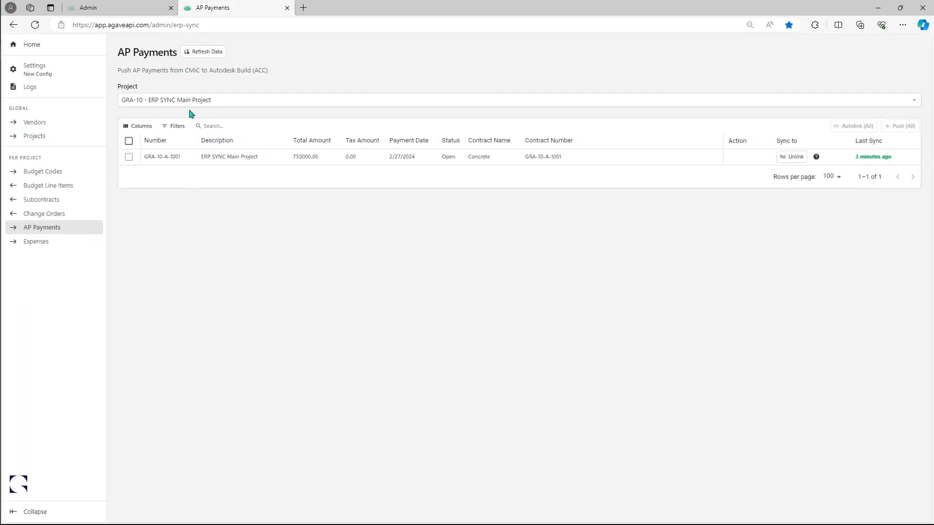